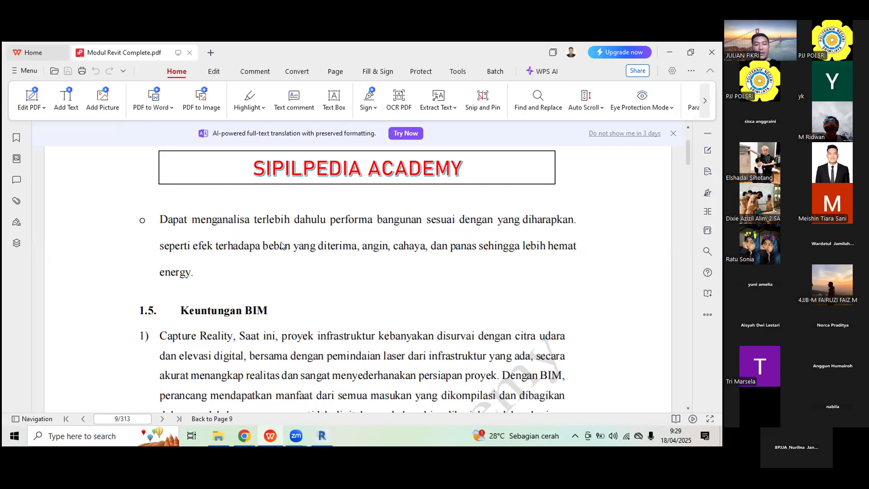
Read the first three BIM advantages in section 1.5, from Capture Reality to Maintain Control
scroll(331, 274, "down", 2)
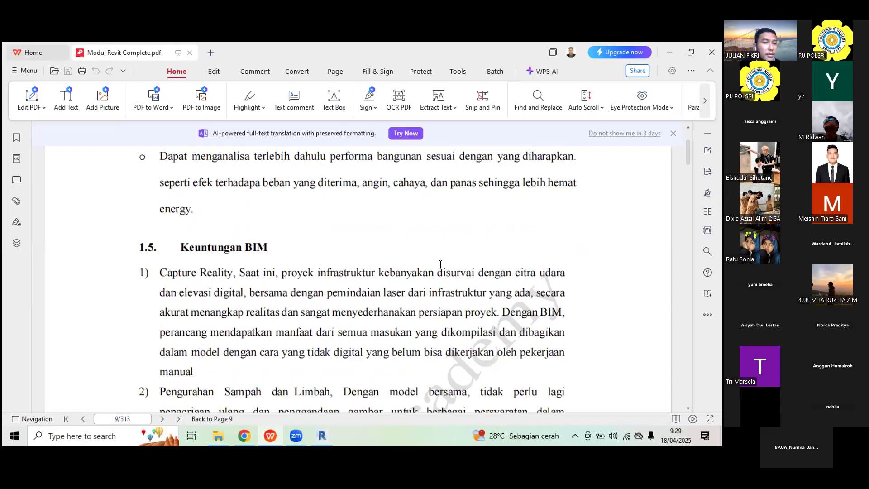
scroll(441, 264, "up", 10)
scroll(443, 270, "down", 9)
scroll(443, 270, "down", 4)
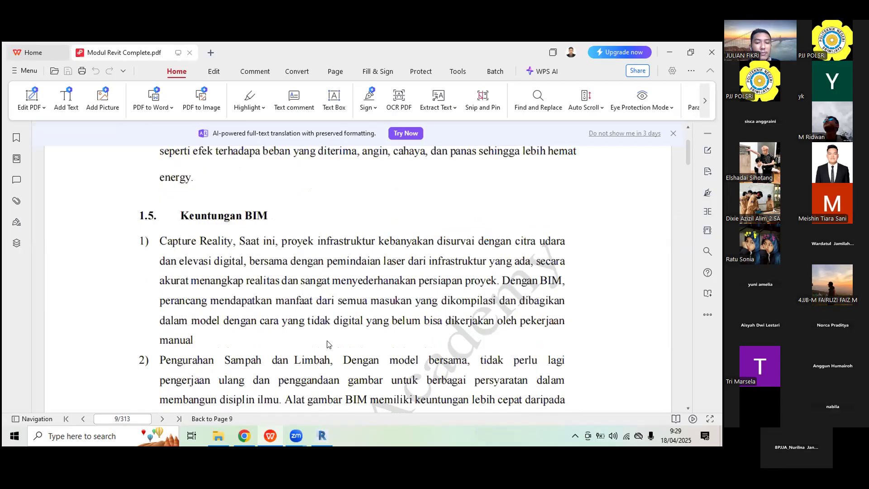
scroll(332, 341, "down", 3)
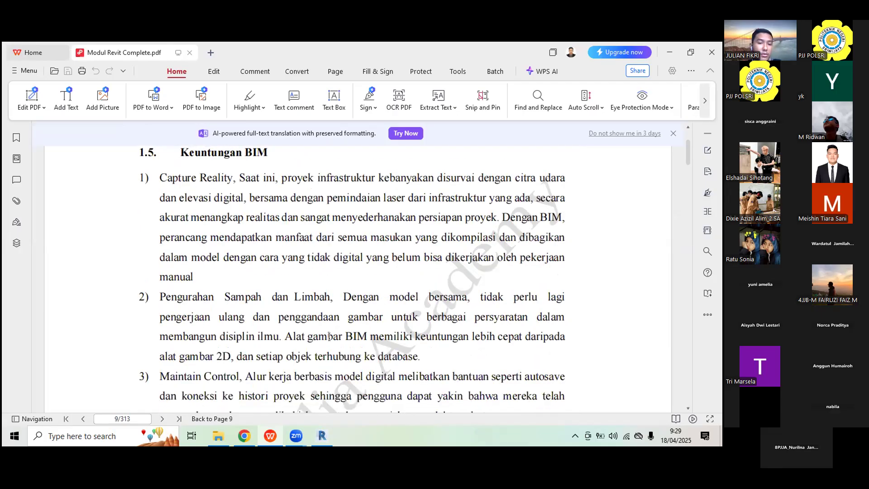
scroll(330, 337, "down", 1)
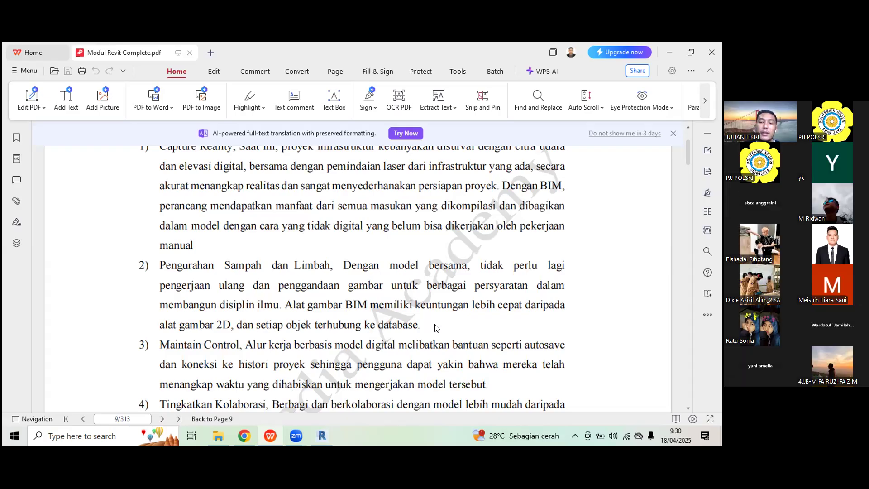
scroll(436, 328, "down", 1)
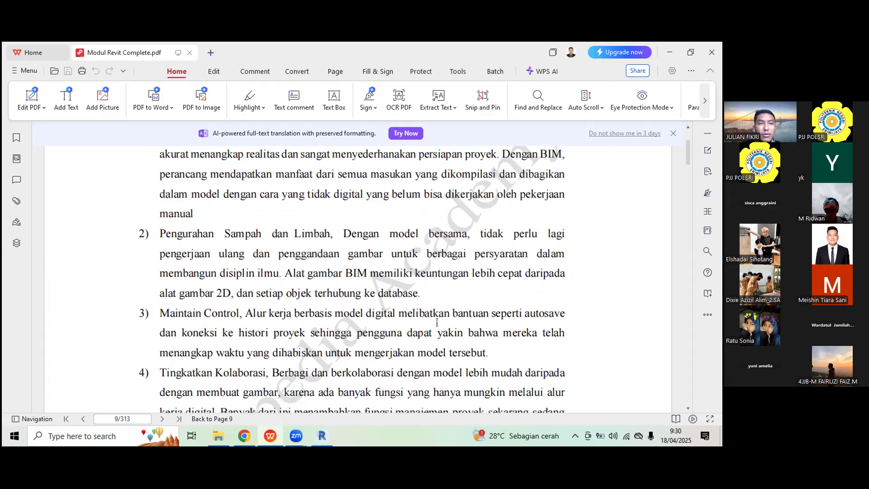
scroll(436, 323, "down", 1)
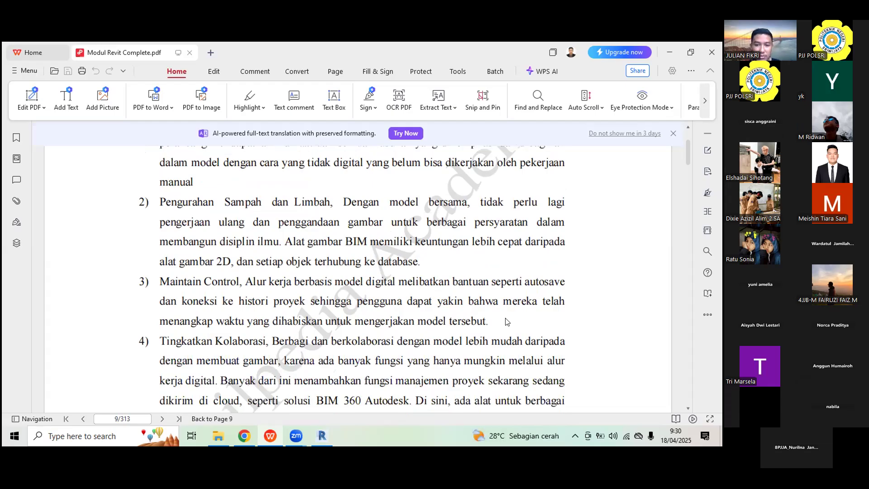
scroll(506, 319, "down", 3)
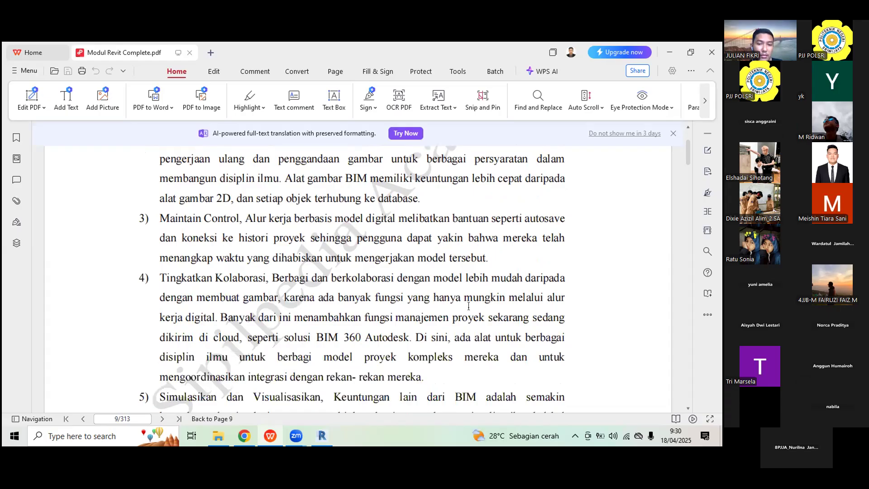
Read BIM advantages 4 to 6 in section 1.5, temporarily selecting the words "cloud" and "Selesaikan Konflik"
scroll(468, 306, "down", 1)
double_click(226, 305)
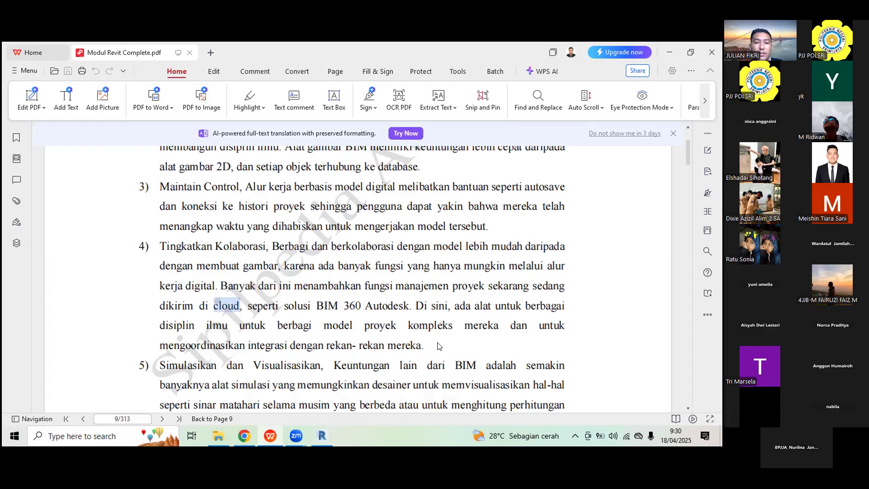
scroll(438, 343, "down", 2)
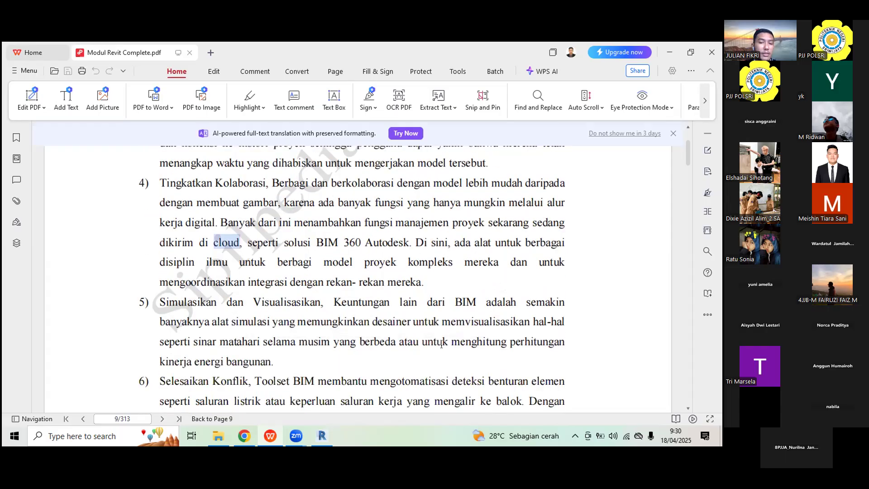
scroll(448, 336, "down", 5)
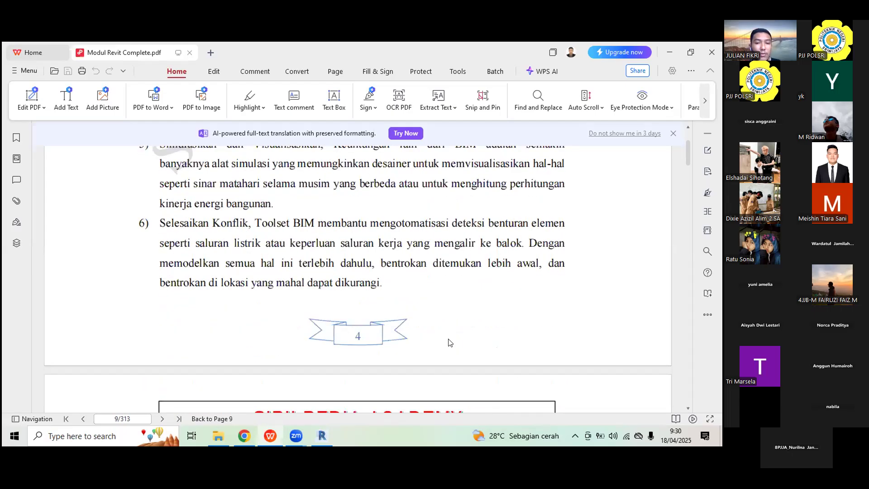
left_click_drag(158, 225, 249, 223)
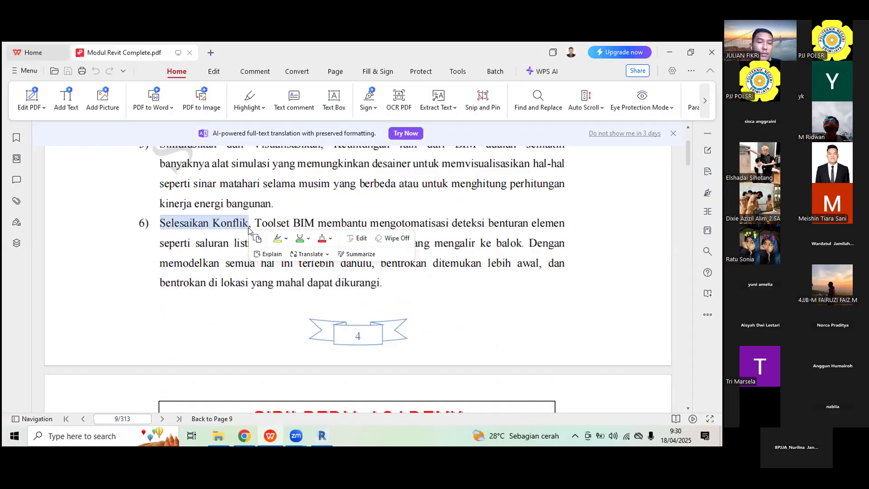
right_click(388, 285)
left_click(381, 282)
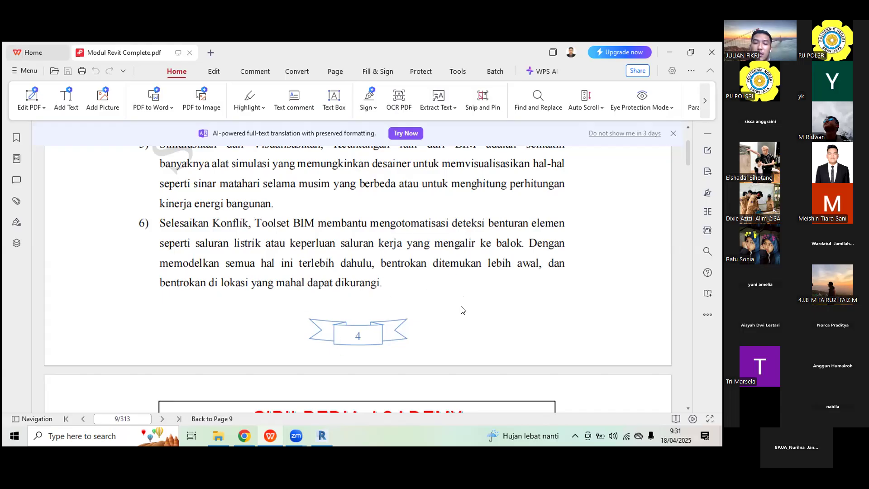
Read section 1.6 Berkenalan dengan Revit and continue to section 2.1 in BAB 2, Interface dan Setting
scroll(461, 309, "down", 3)
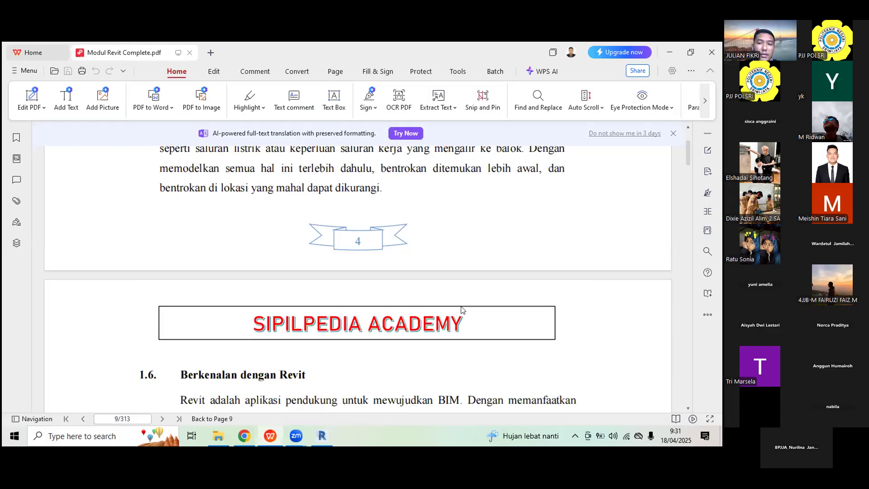
scroll(461, 309, "down", 6)
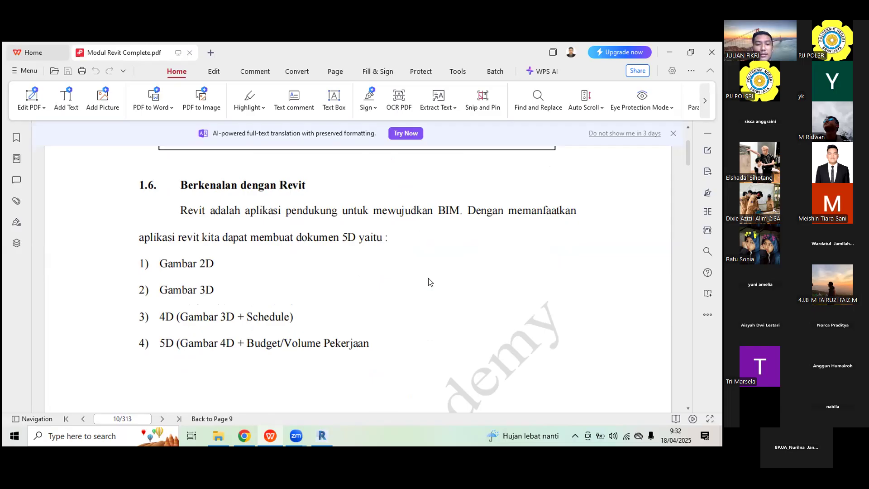
scroll(209, 303, "down", 8)
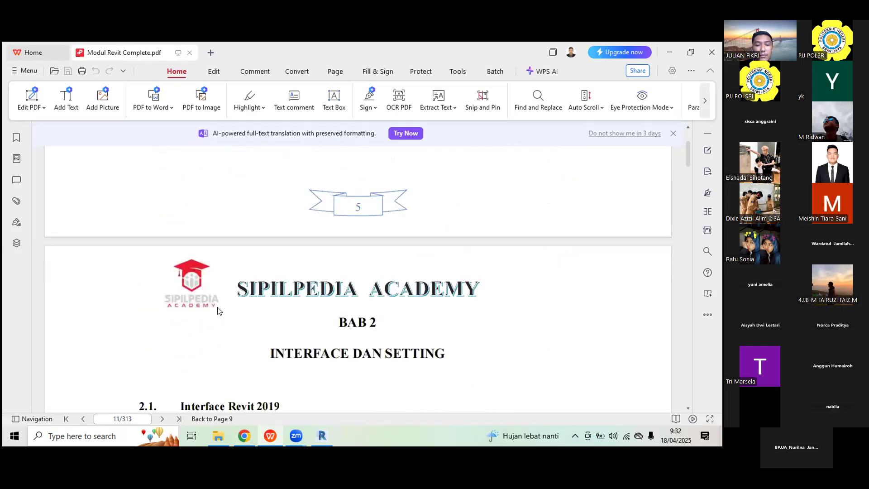
scroll(217, 310, "down", 3)
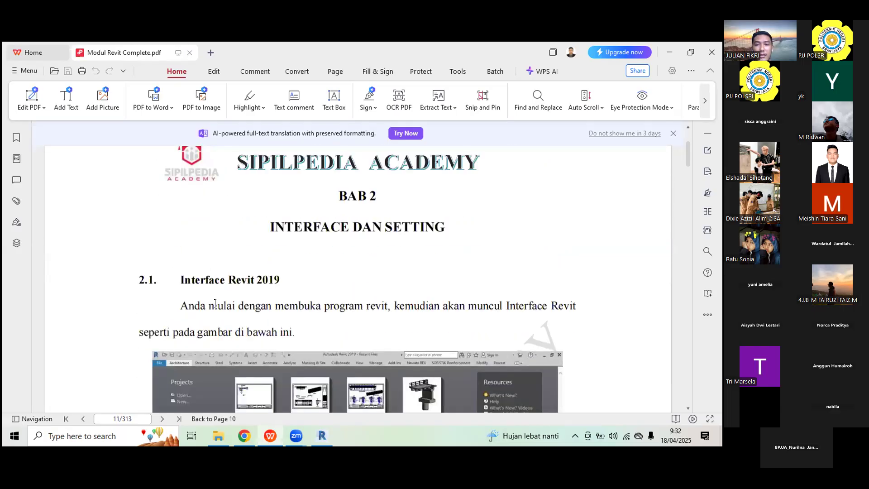
Hide the AI-powered full-text translation banner for 3 days
left_click(647, 133)
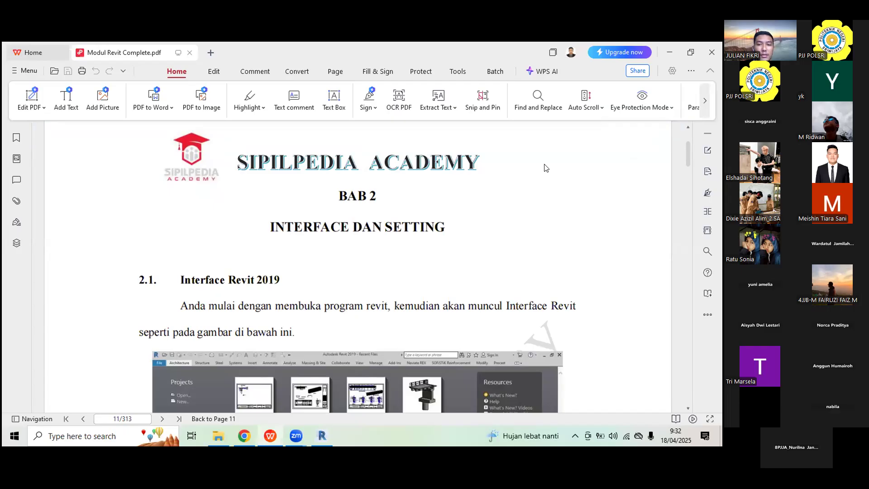
scroll(545, 167, "down", 1)
scroll(546, 168, "up", 1)
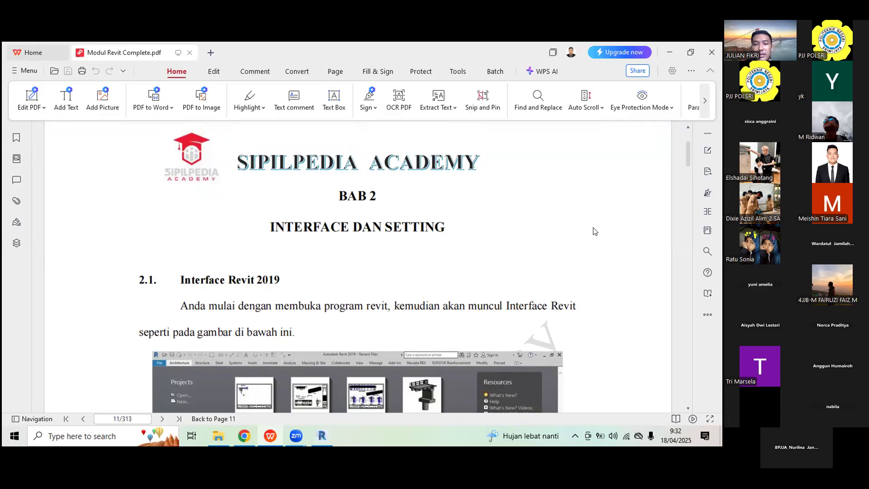
Examine the Recent File Screen figure and its explanation in section 2.1, and the numbered Revit interface diagram on page 12
scroll(595, 231, "down", 5)
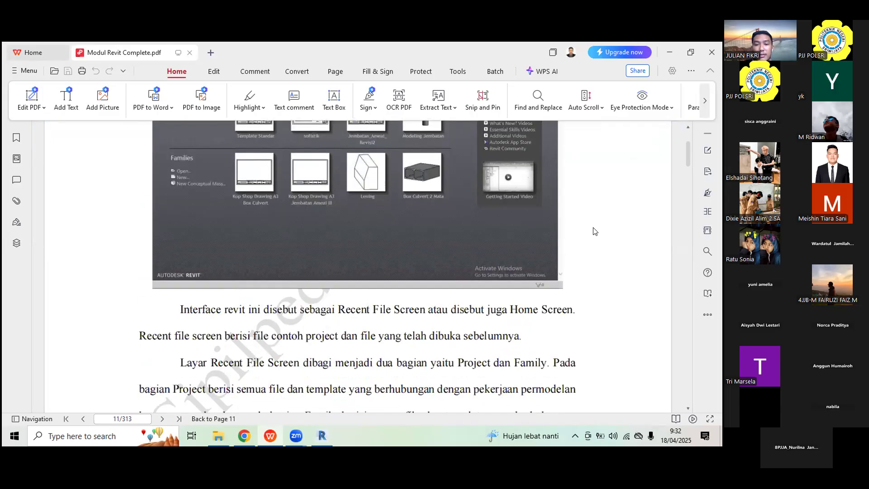
scroll(595, 231, "up", 2)
scroll(595, 232, "down", 5)
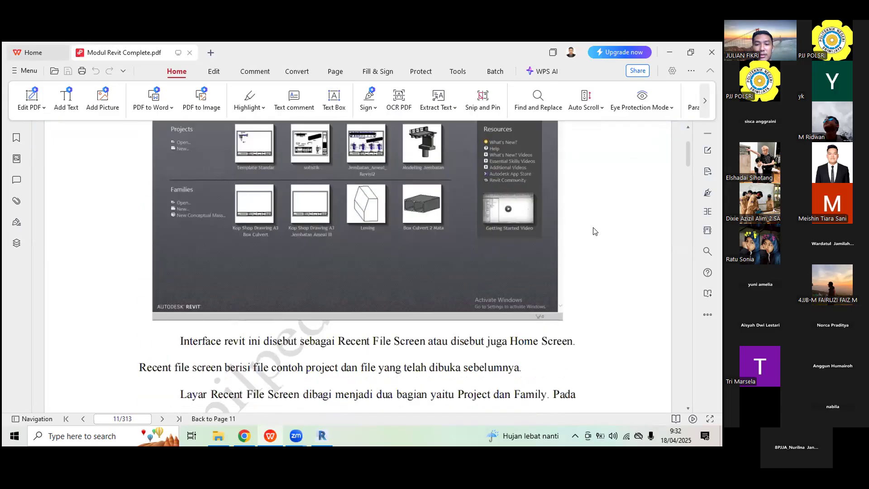
scroll(595, 231, "up", 4)
scroll(595, 231, "up", 1)
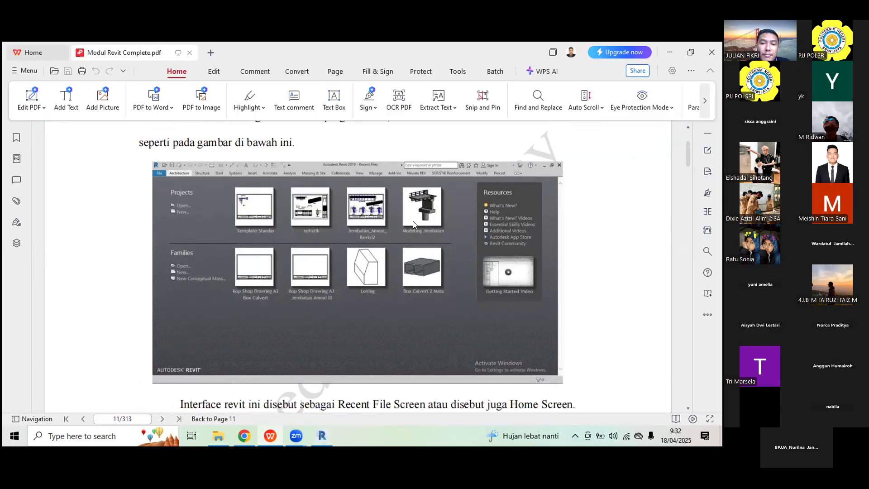
scroll(529, 272, "down", 3)
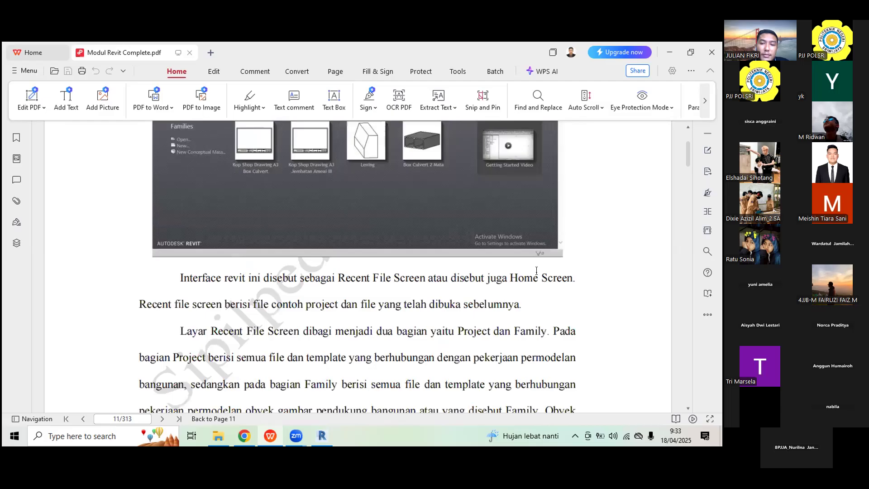
scroll(592, 245, "down", 2)
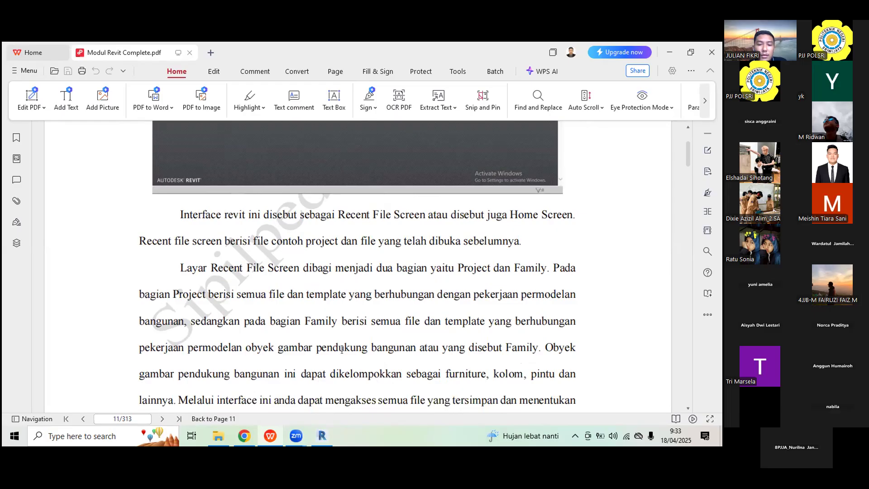
scroll(413, 313, "down", 10)
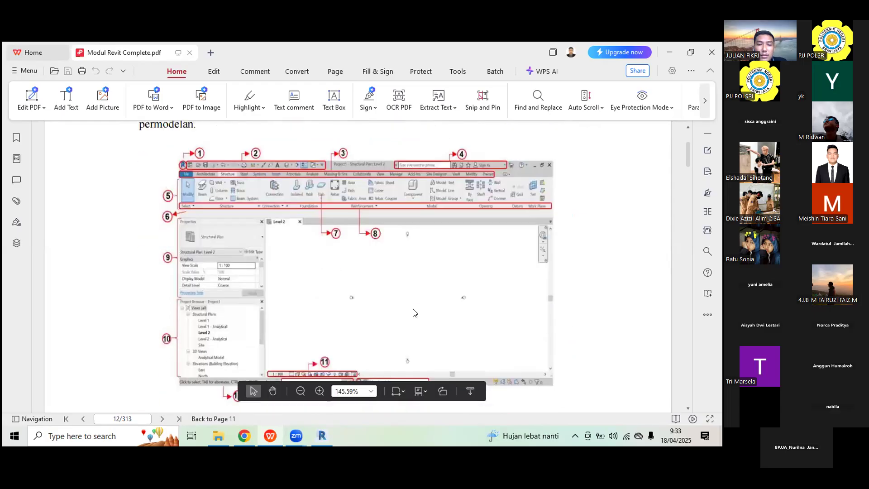
scroll(431, 292, "up", 1)
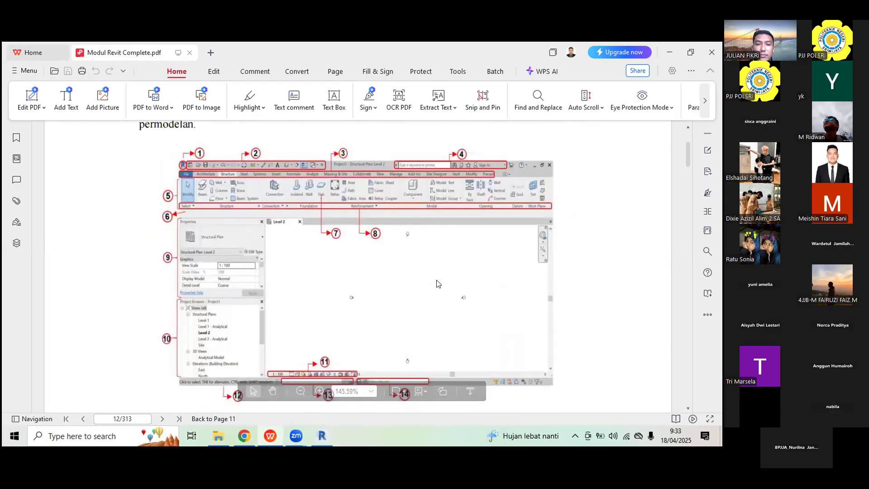
Switch to Revit, review the New Project template choices including Structural Template, and open a new architectural project at floor plan Level 1
left_click(321, 436)
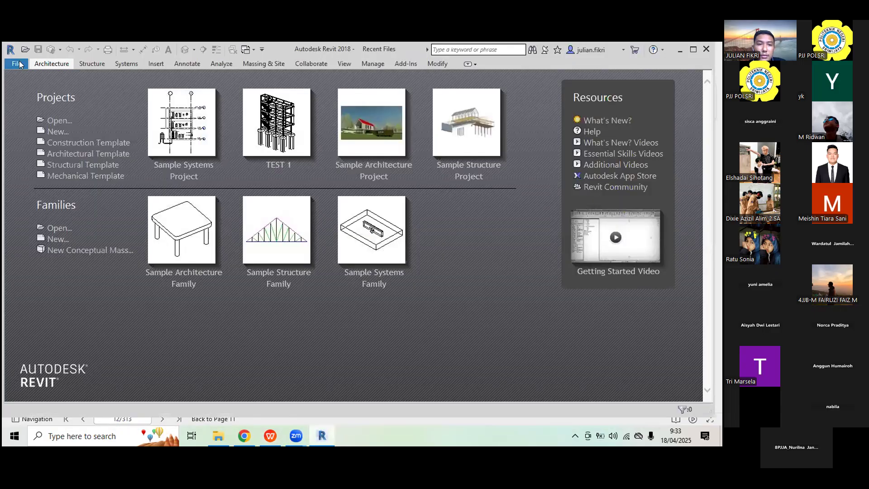
left_click(50, 136)
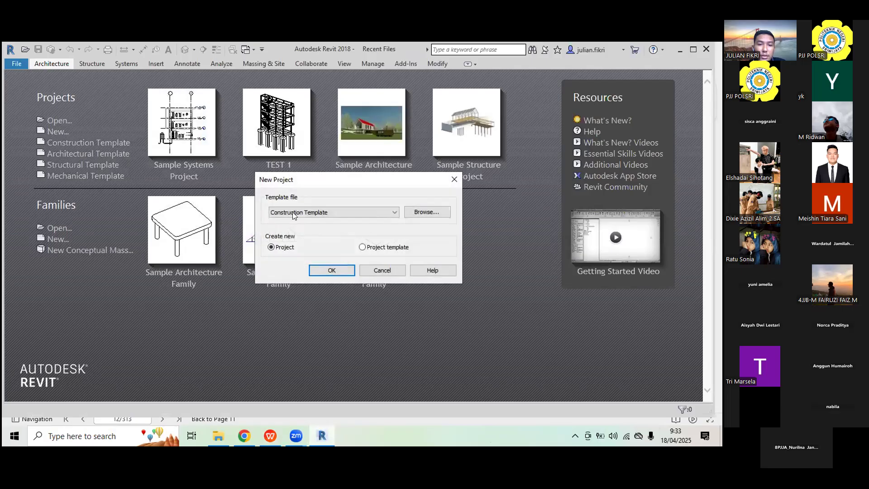
left_click(313, 212)
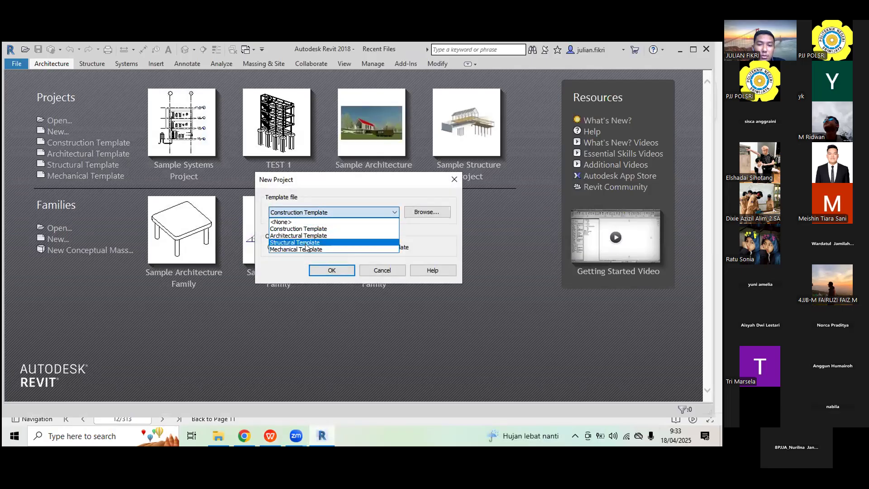
left_click(307, 243)
left_click(310, 213)
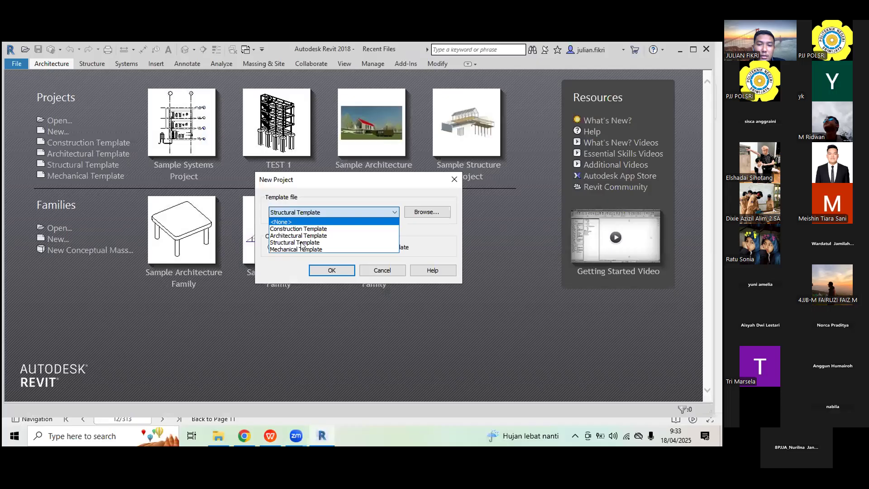
left_click(326, 244)
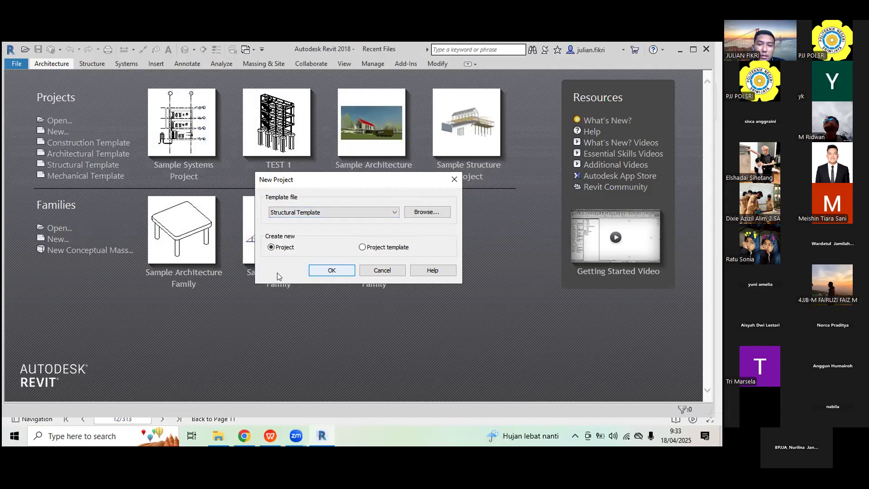
left_click(454, 179)
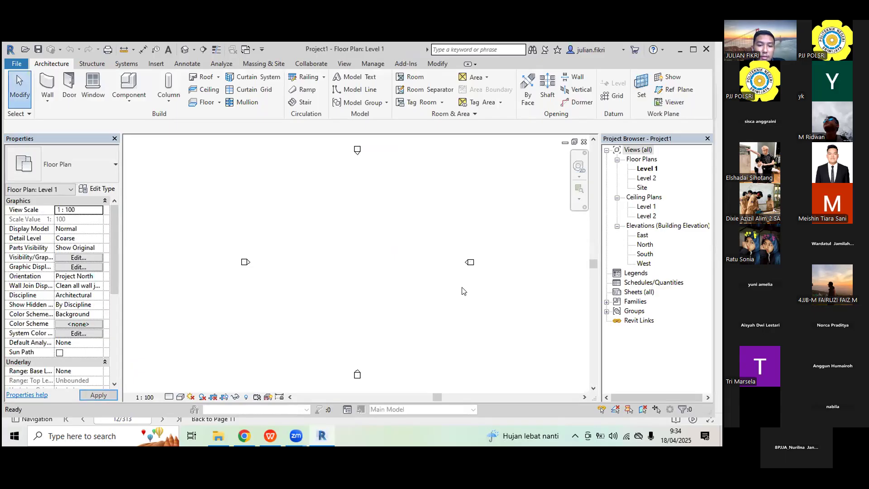
Check the numbered interface legend in the Revit module PDF, and return to Revit to inspect the application icon's menu
left_click(272, 437)
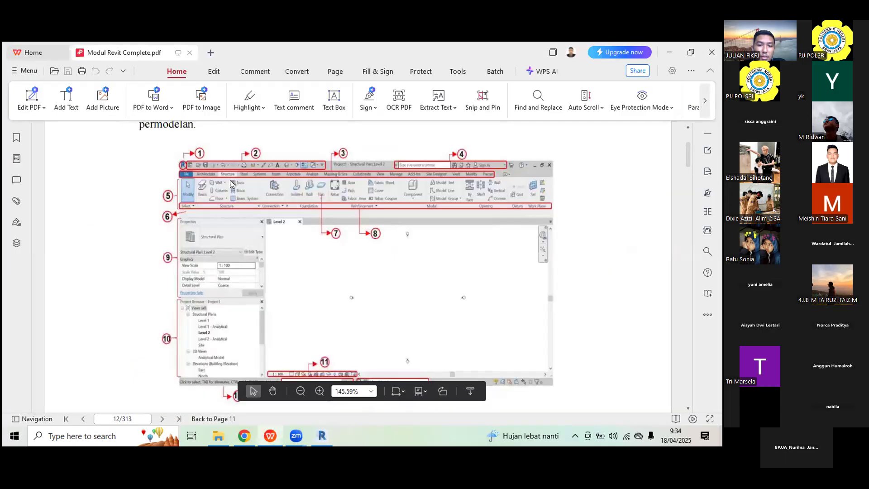
scroll(196, 164, "down", 4)
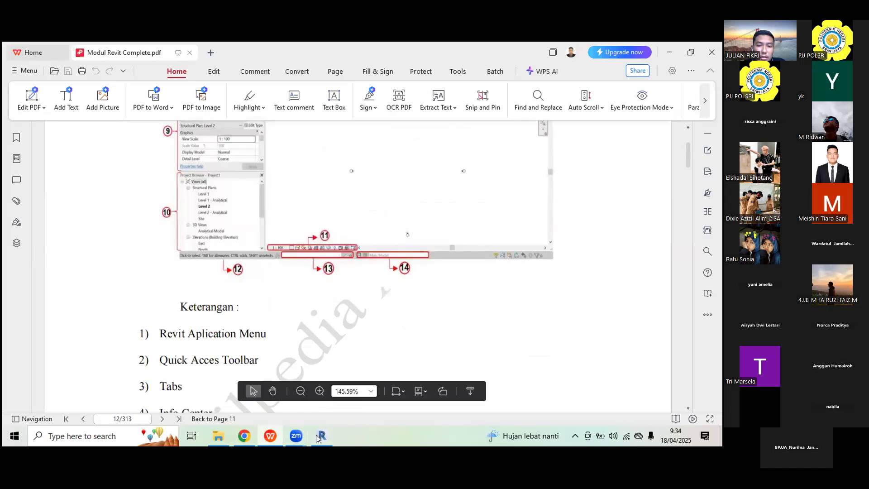
key("alt+Tab")
left_click(9, 48)
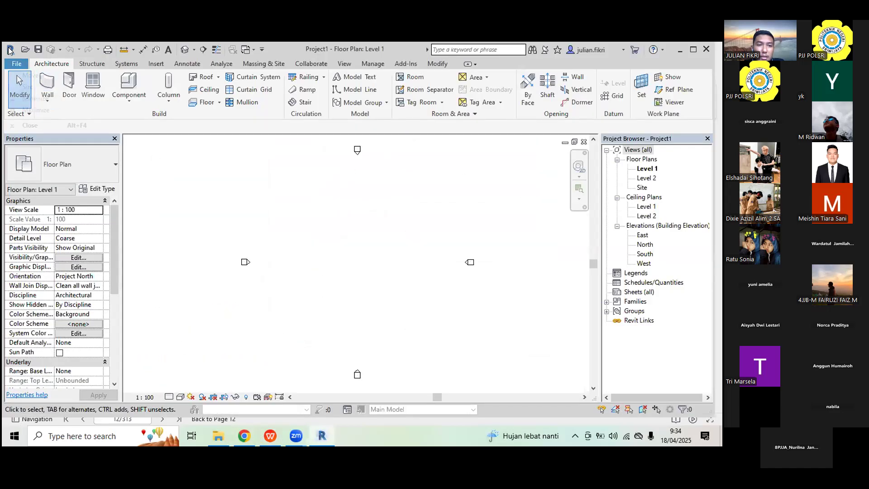
left_click(7, 47)
left_click(7, 47)
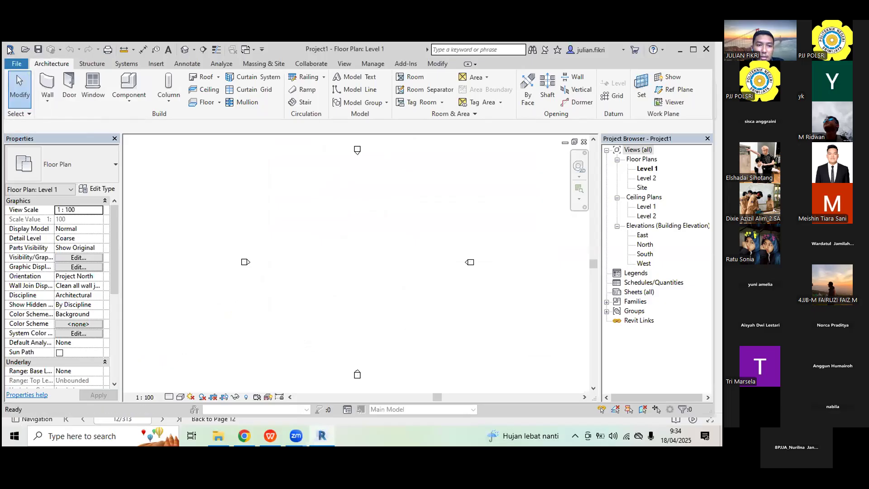
Look over the application menu and its recent documents, and return to the module PDF to check the interface diagram against its legend
left_click(12, 60)
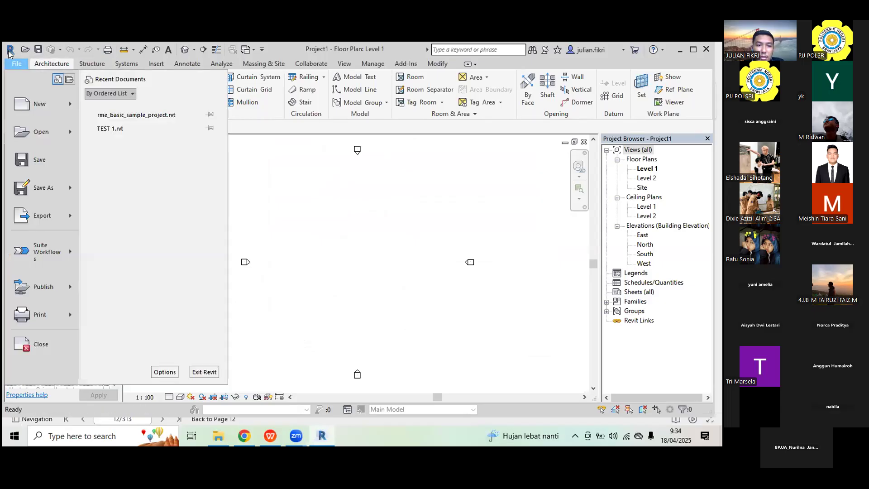
left_click(8, 50)
left_click(173, 163)
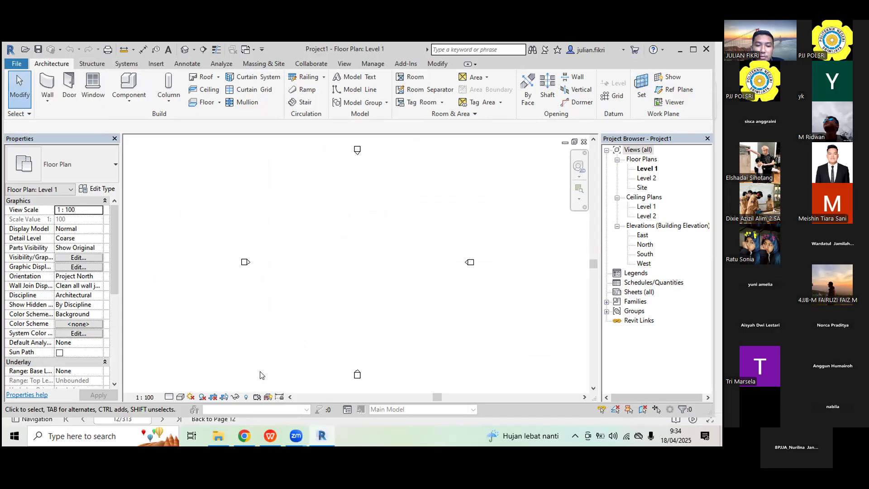
left_click(270, 436)
scroll(317, 337, "up", 3)
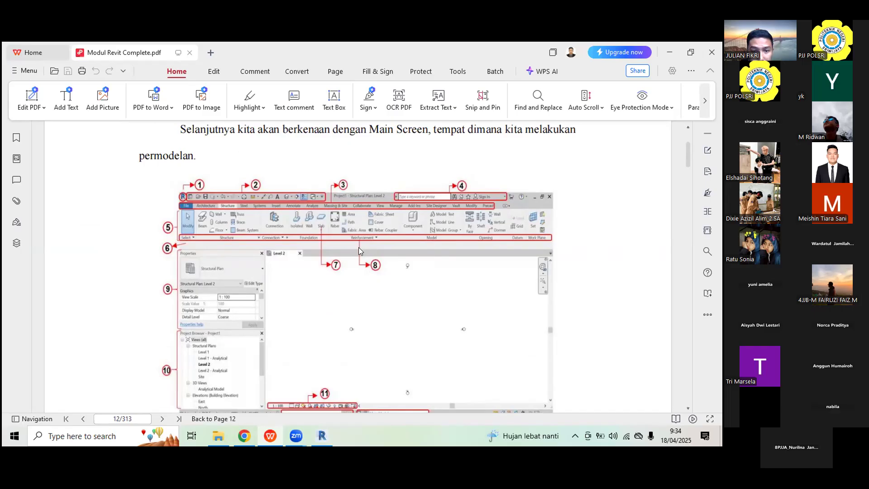
scroll(359, 248, "down", 5)
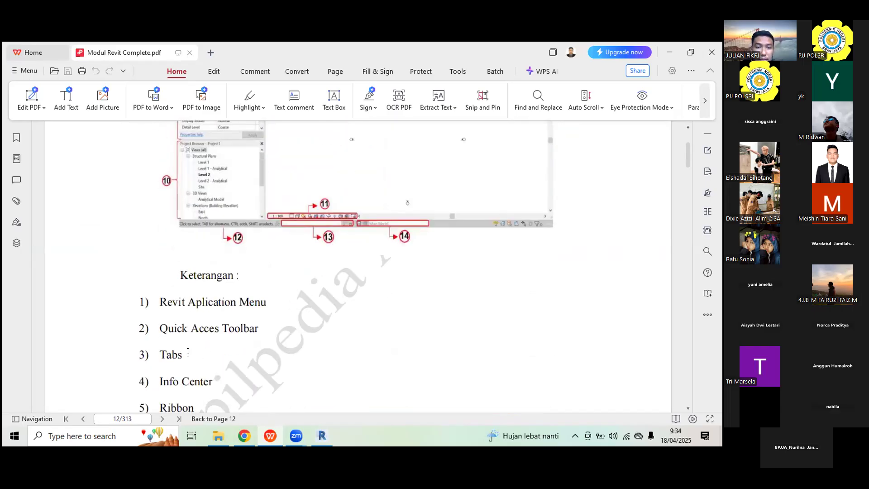
scroll(258, 343, "up", 4)
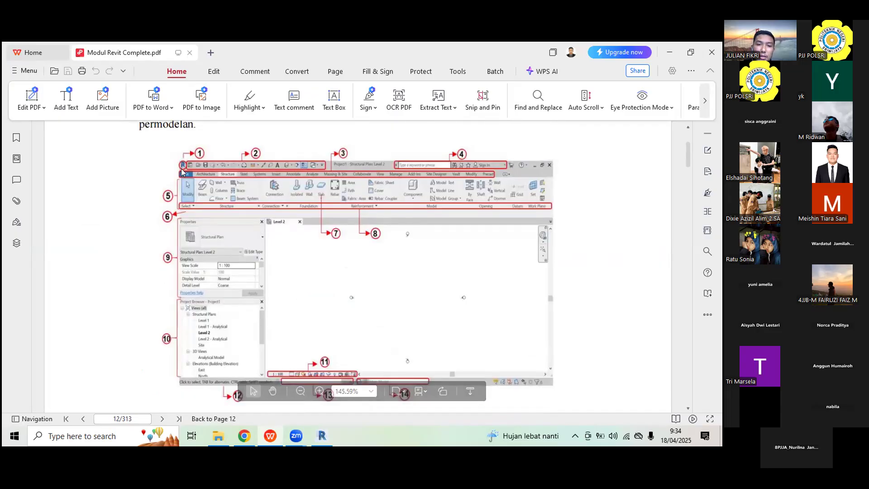
Switch to Revit and review the available Structure and Systems modelling tools
left_click(321, 436)
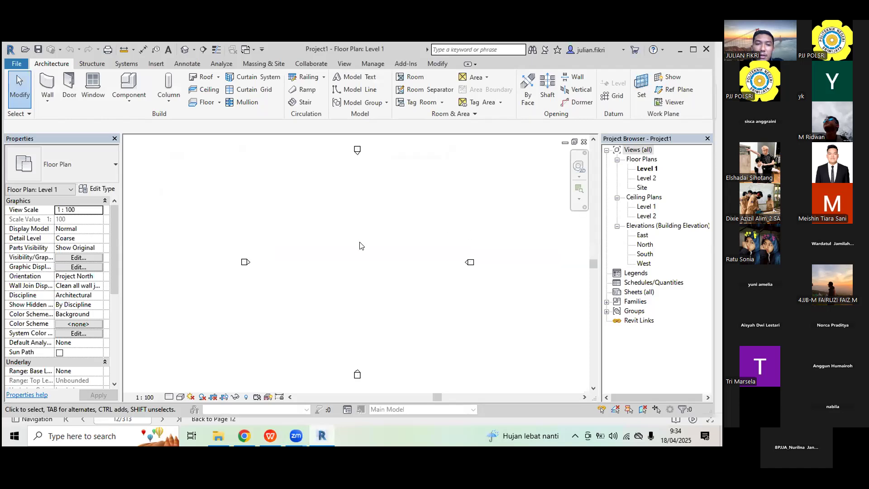
left_click(92, 64)
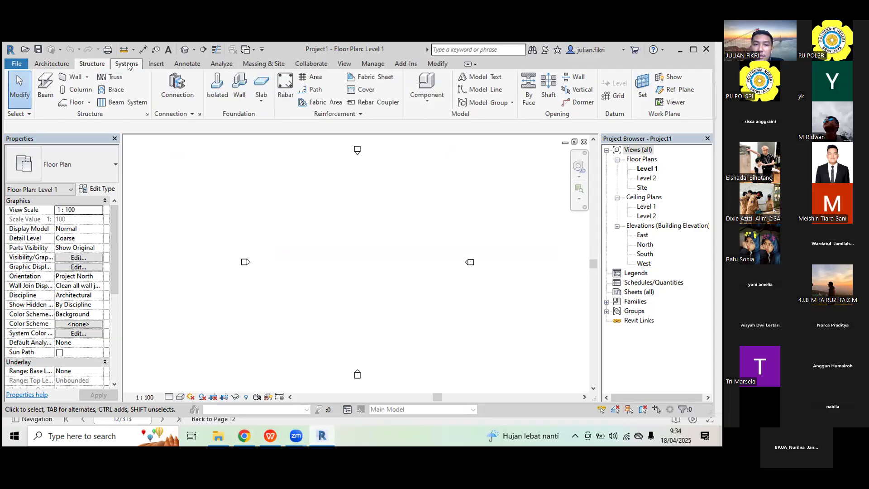
left_click(128, 64)
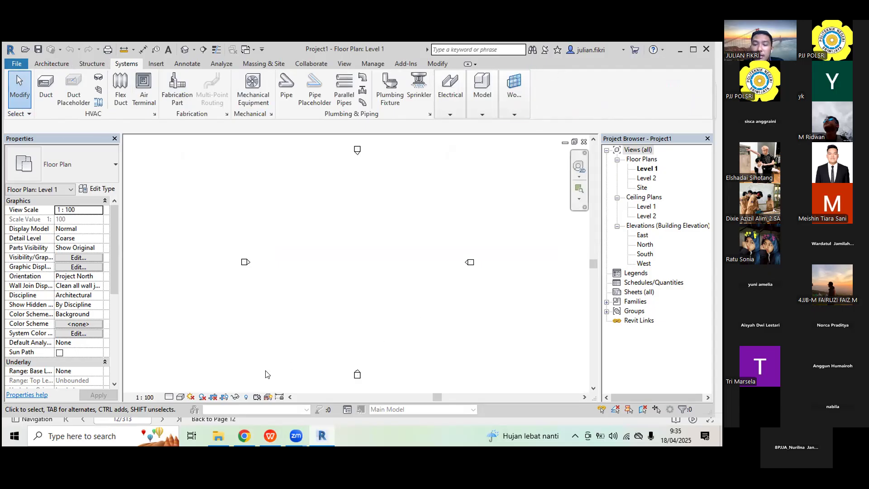
left_click(237, 439)
left_click(238, 439)
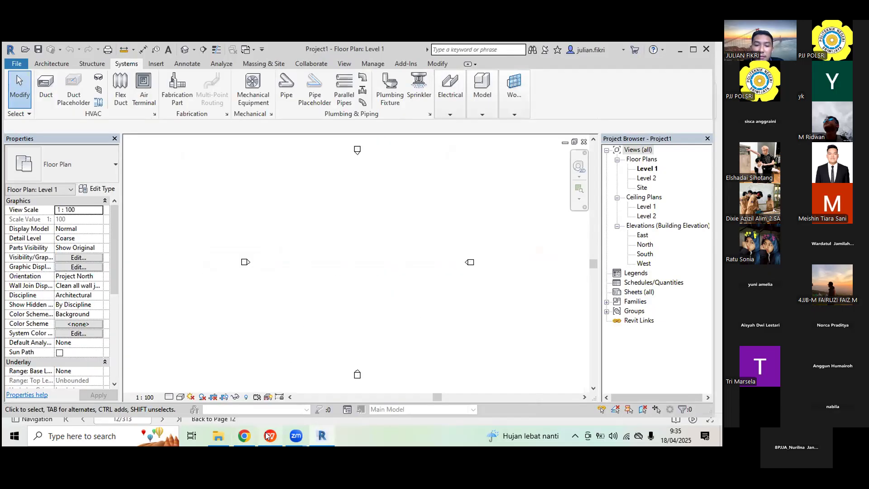
Compare the numbered diagram with its legend in the module PDF, and switch to Revit to show the Structure tools
left_click(268, 436)
scroll(254, 297, "down", 3)
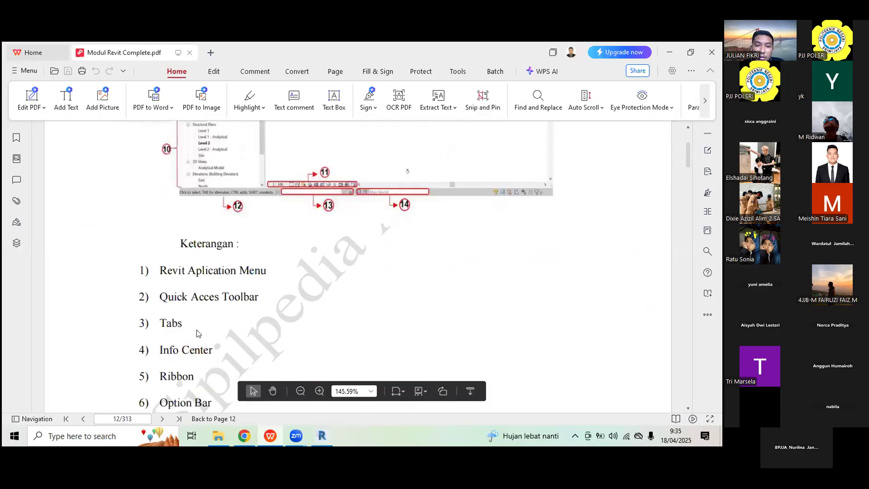
scroll(215, 363, "up", 3)
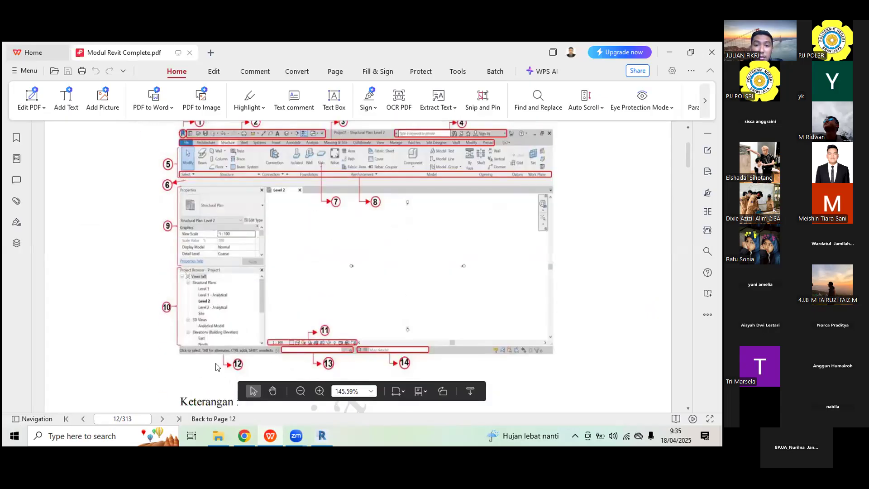
scroll(216, 366, "down", 4)
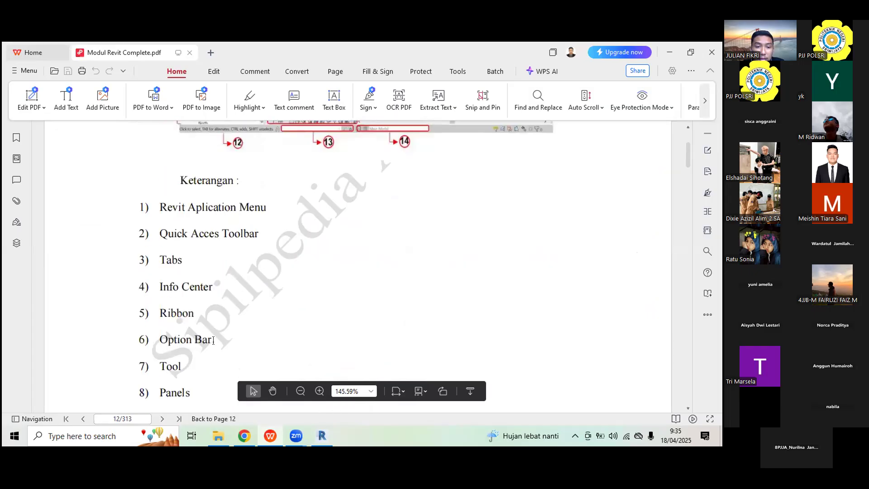
scroll(195, 365, "up", 3)
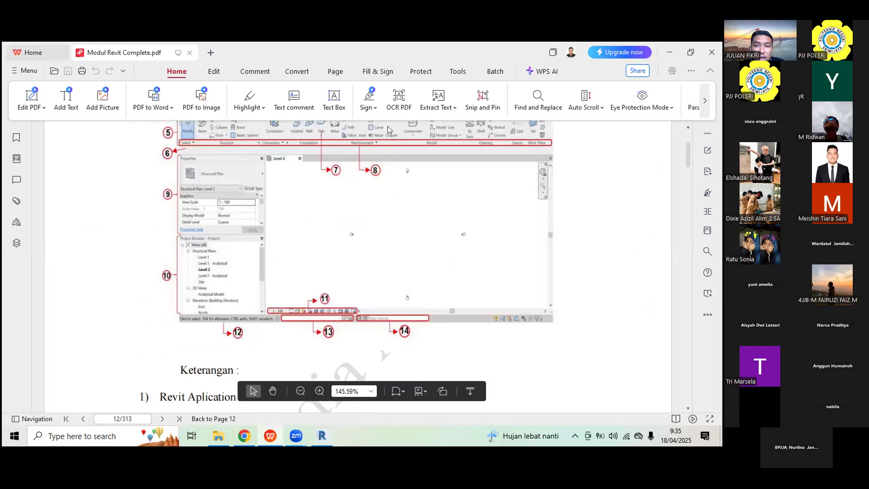
scroll(269, 176, "down", 1)
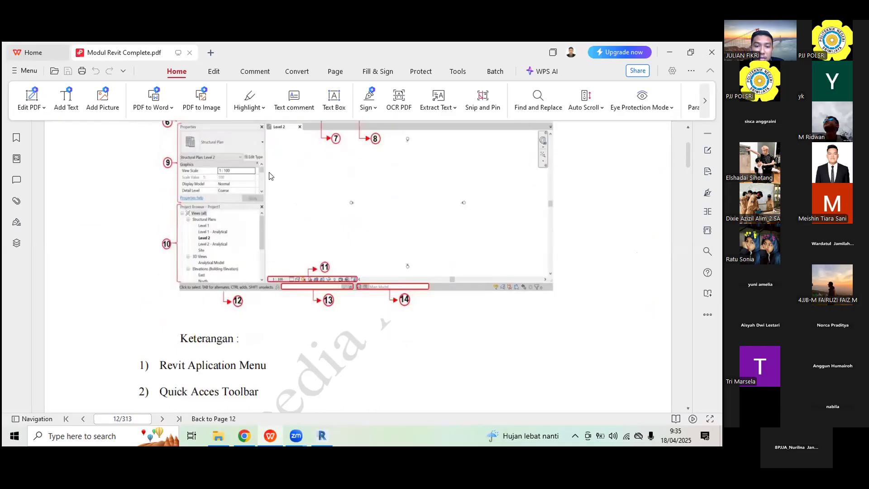
scroll(269, 176, "down", 3)
left_click(322, 436)
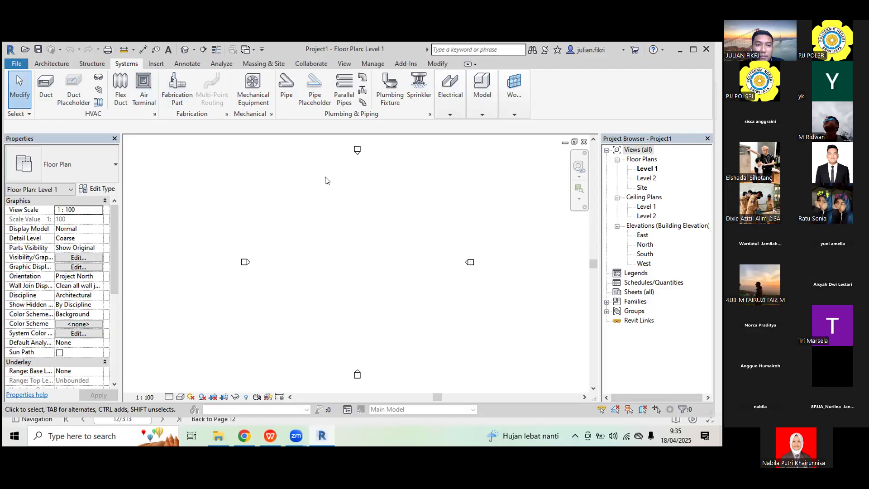
left_click(92, 64)
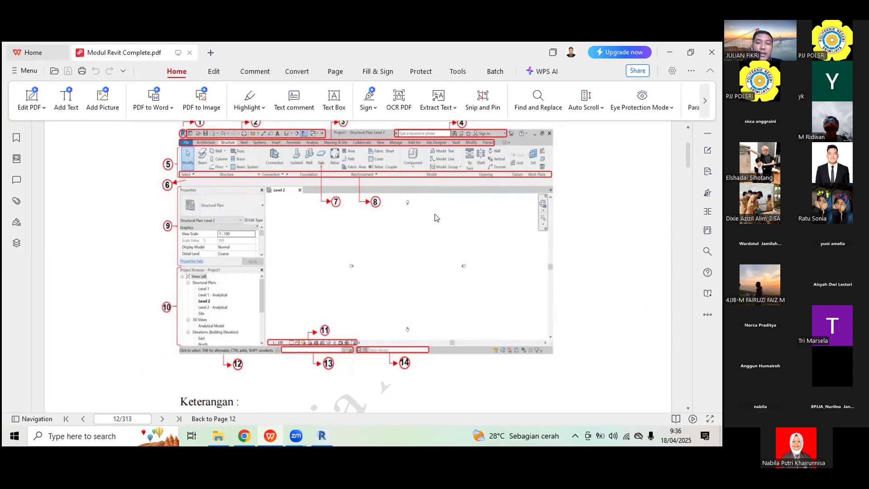
Examine the legend entries from Tabs to Status Bar against the PDF's diagram, and briefly check the interface parts in the Revit project
scroll(436, 218, "down", 5)
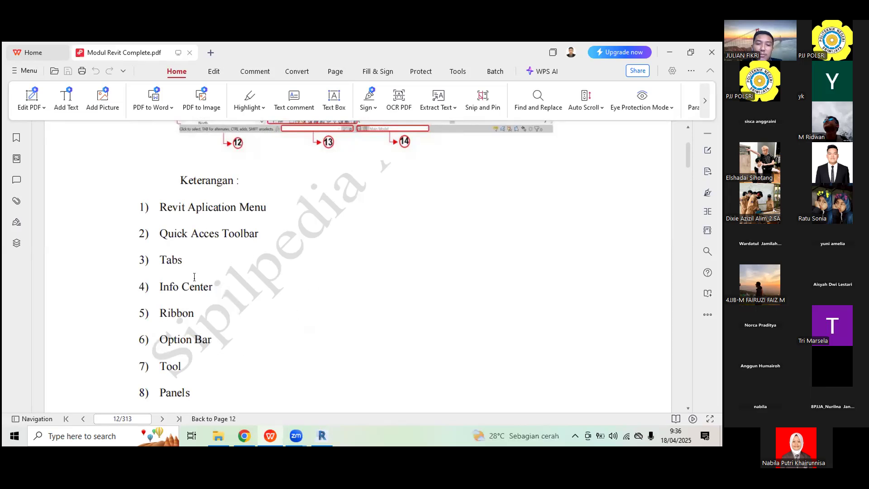
scroll(218, 168, "up", 6)
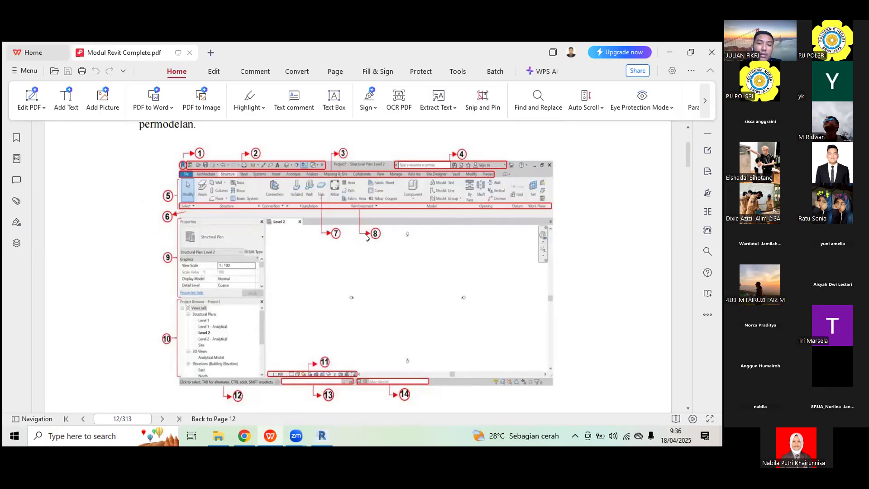
scroll(369, 240, "down", 7)
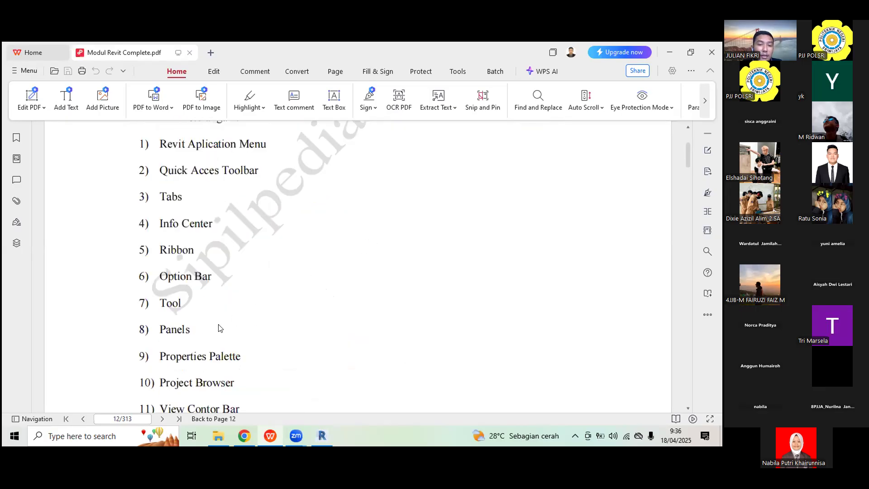
scroll(272, 342, "up", 7)
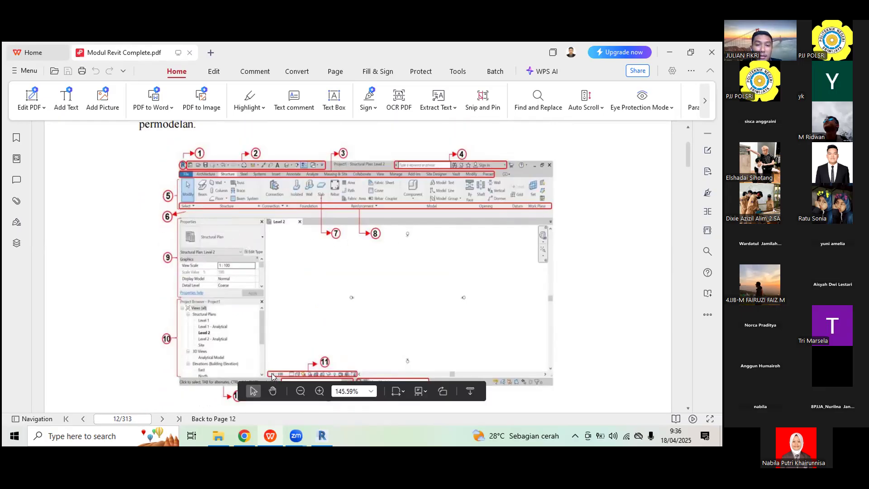
left_click(323, 442)
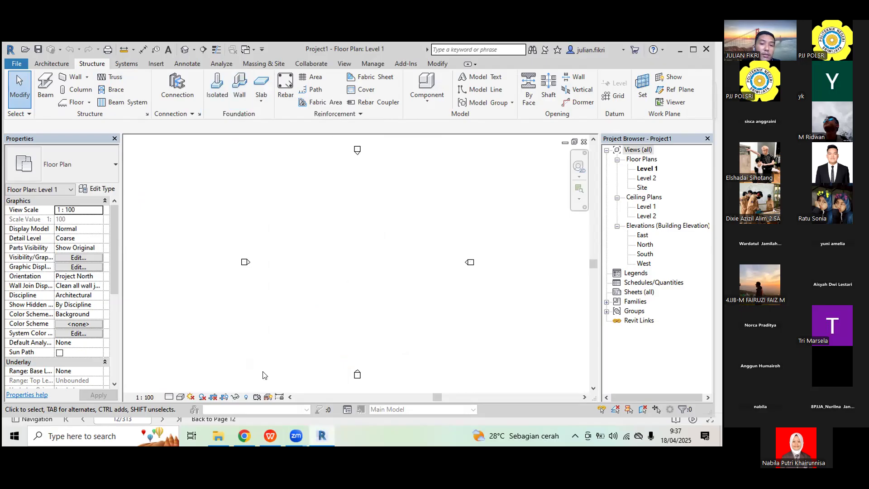
left_click(271, 436)
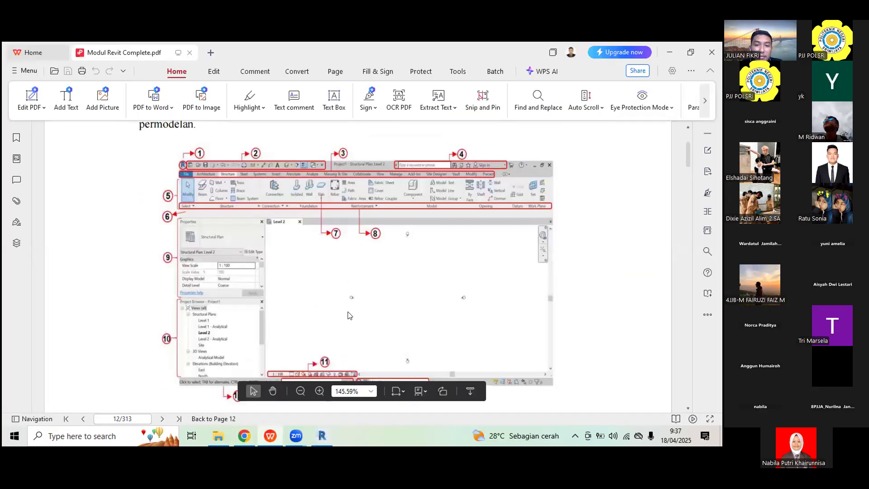
scroll(251, 276, "down", 8)
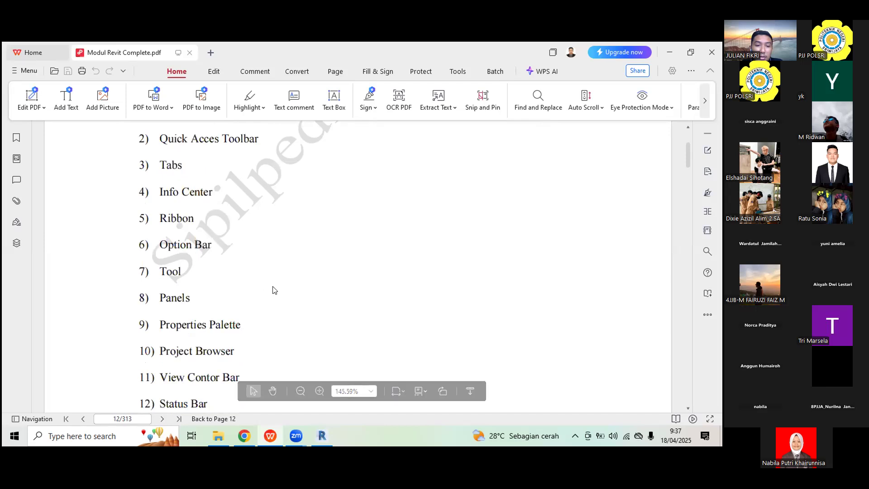
scroll(267, 357, "up", 7)
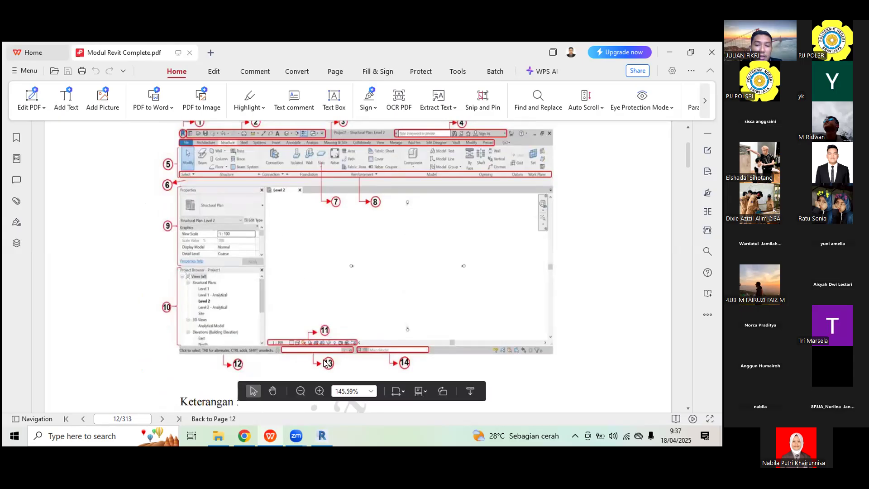
Switch to Revit, start the Structural Column command to view its placement options, and leave it without placing a column
key("alt+Tab")
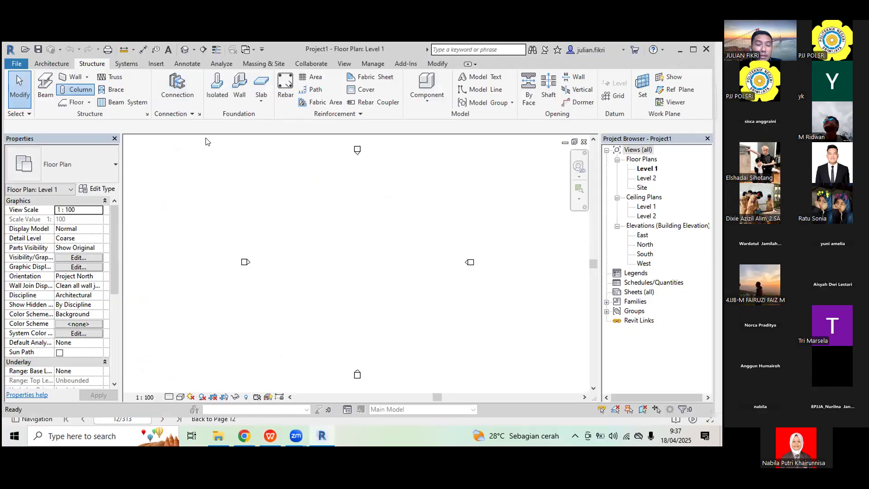
key("c")
key("l")
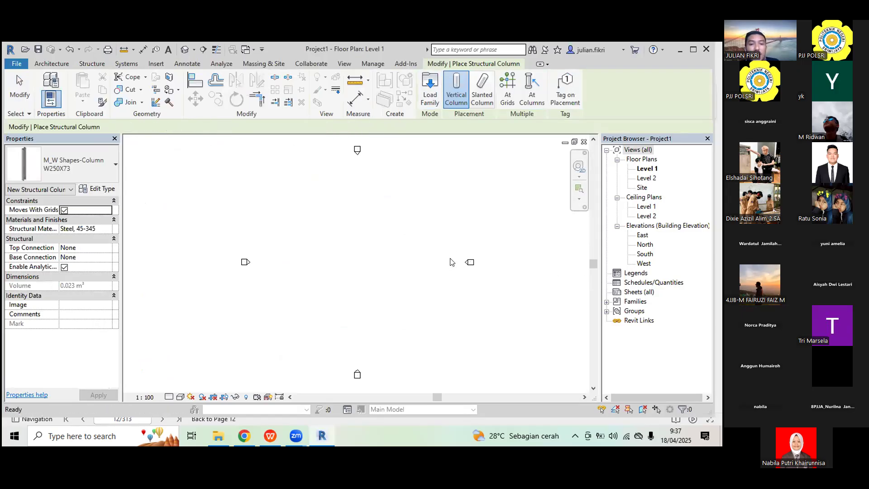
key("Escape")
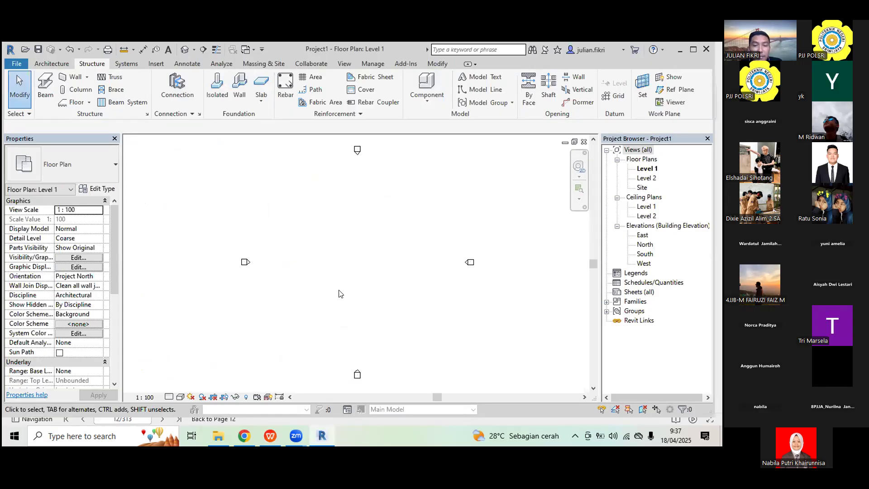
Return to the module PDF and examine the numbered Revit interface diagram on page 12
key("alt+Tab")
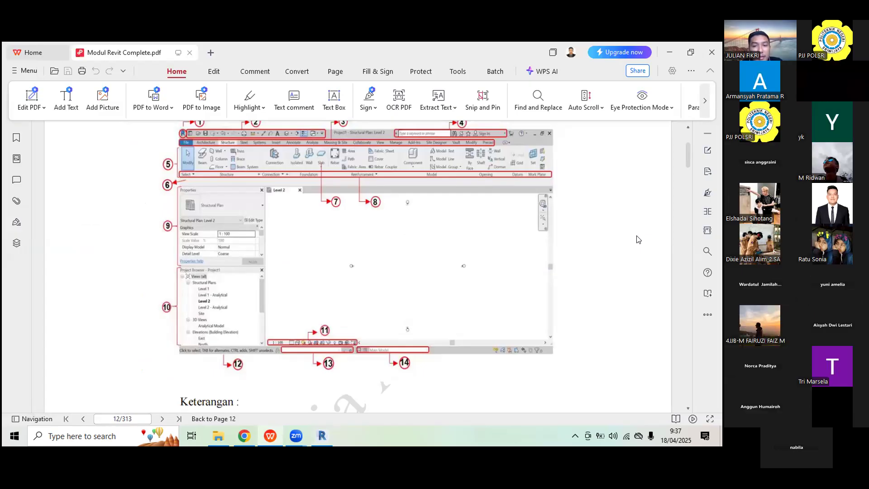
scroll(604, 224, "up", 1)
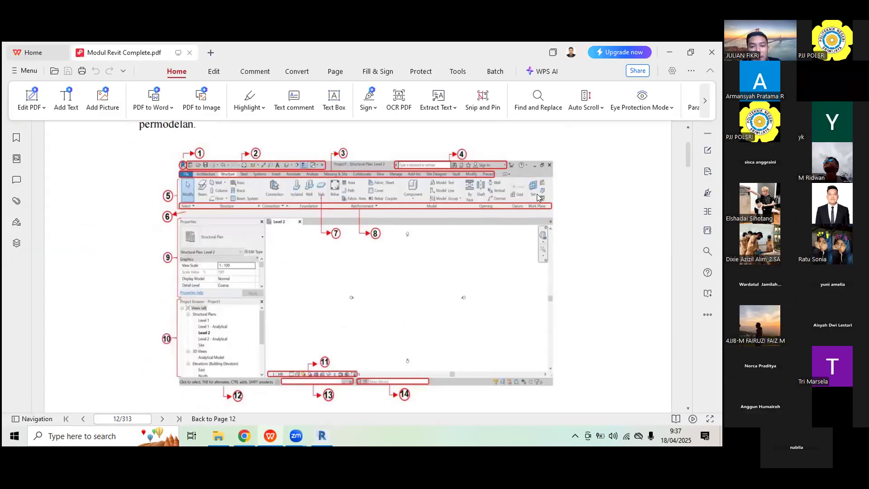
scroll(534, 202, "down", 1)
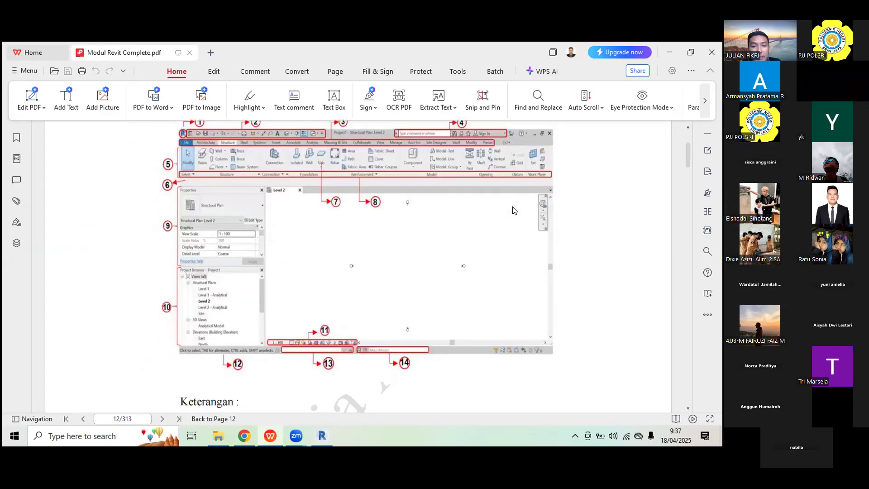
Switch to Revit, review the Level 1 floor plan's properties, clear the screen annotations, and open the plan's Visibility/Graphic Overrides
left_click(320, 438)
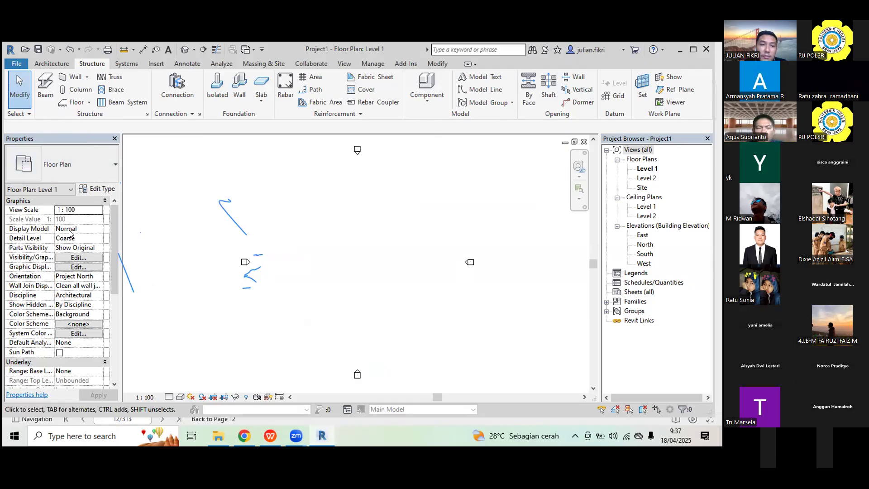
scroll(41, 286, "down", 4)
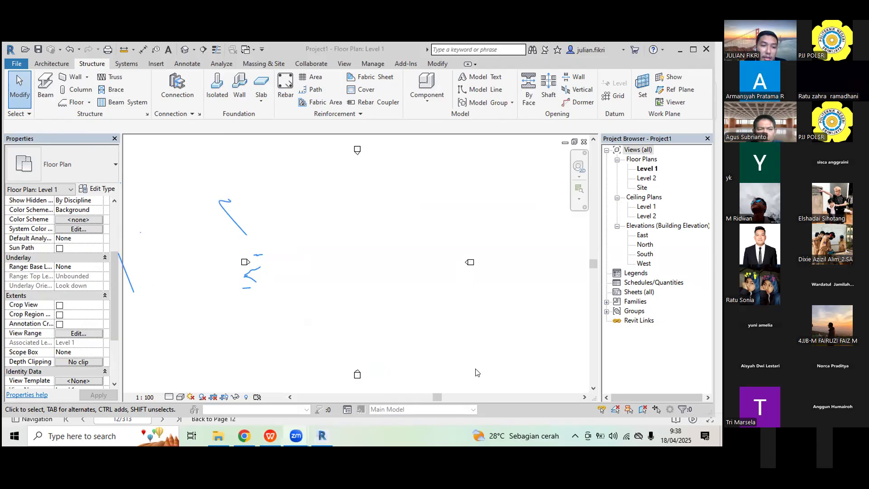
left_click(141, 419)
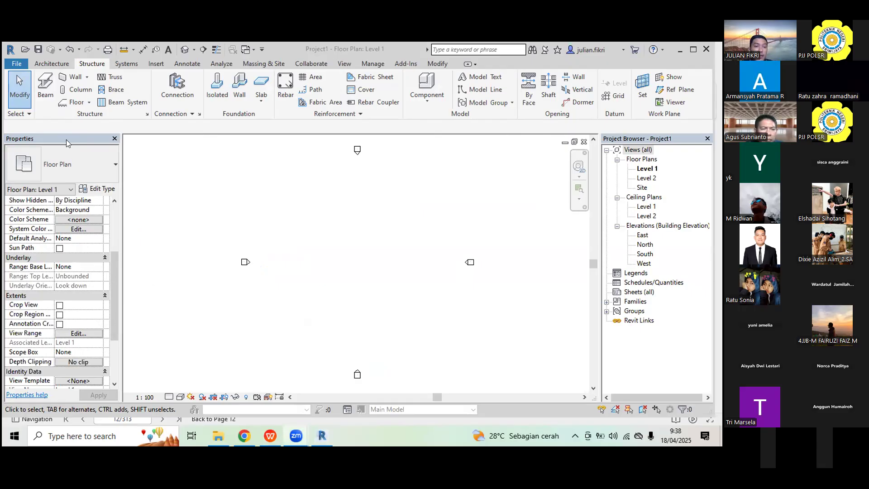
left_click_drag(117, 283, 206, 254)
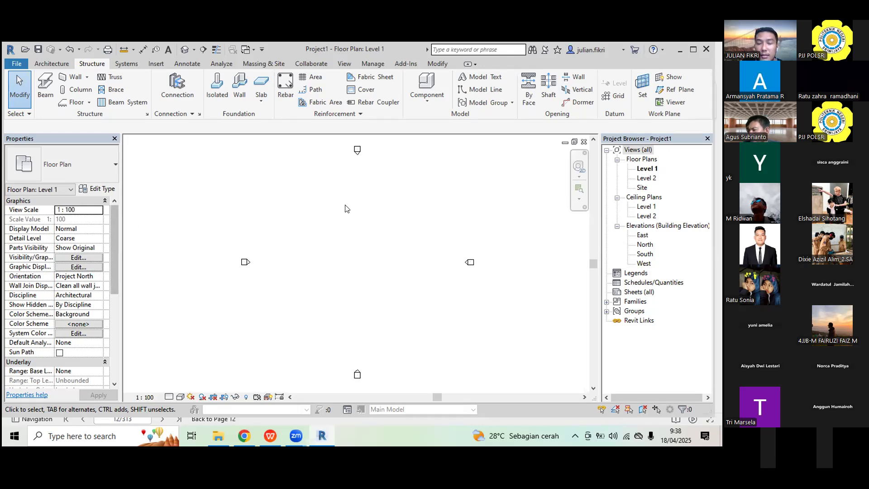
left_click(88, 259)
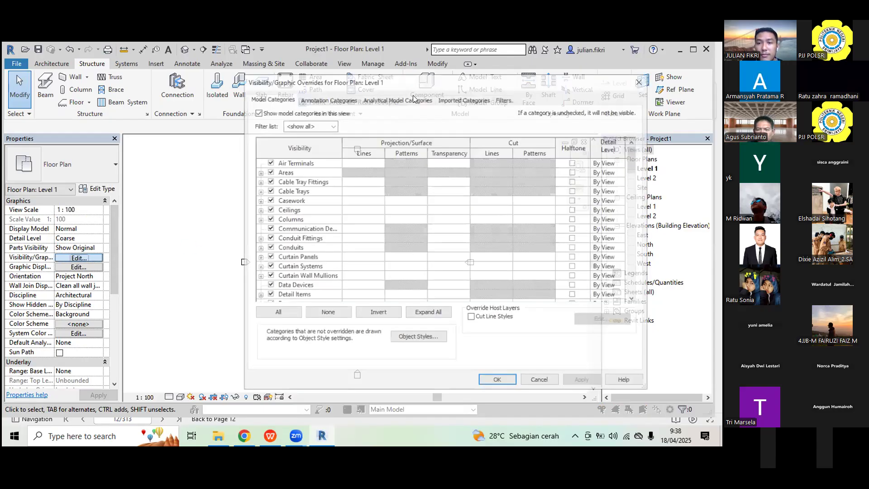
Close the Visibility/Graphic Overrides, open the floor plan's View Range with its sample diagram shown, and close it after viewing
key("Escape")
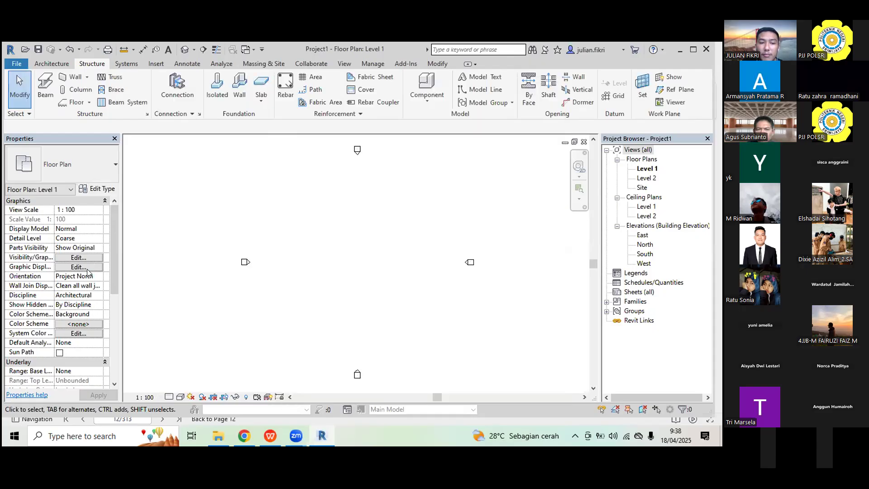
left_click(441, 113)
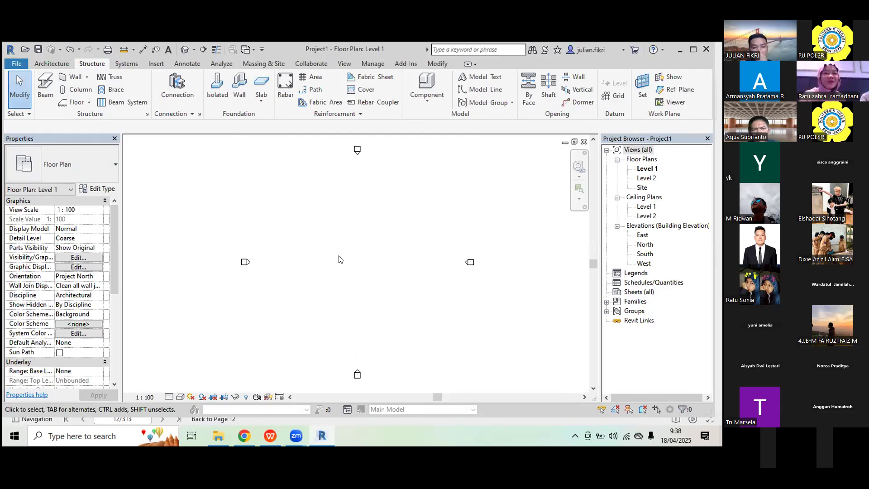
left_click_drag(121, 297, 119, 316)
left_click(96, 267)
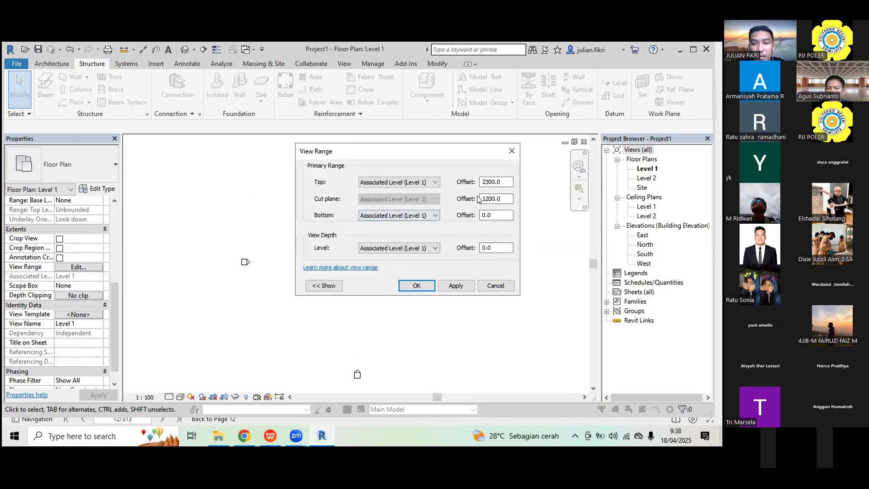
left_click(331, 285)
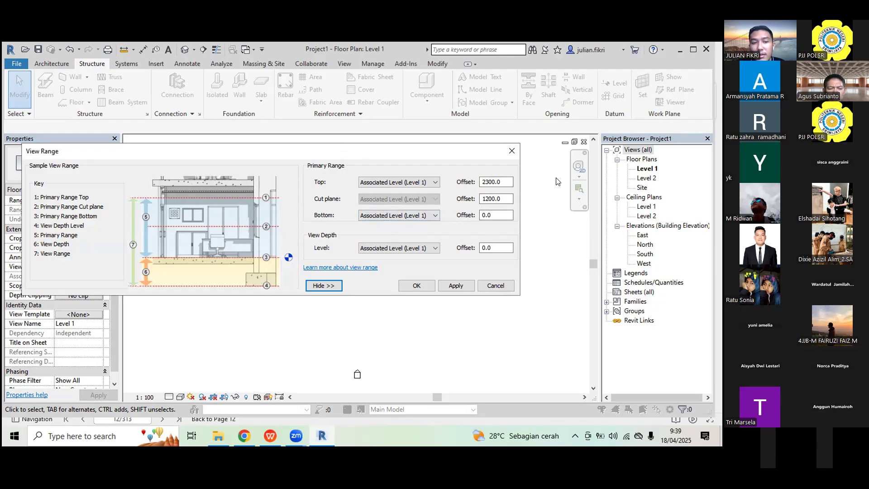
left_click(513, 151)
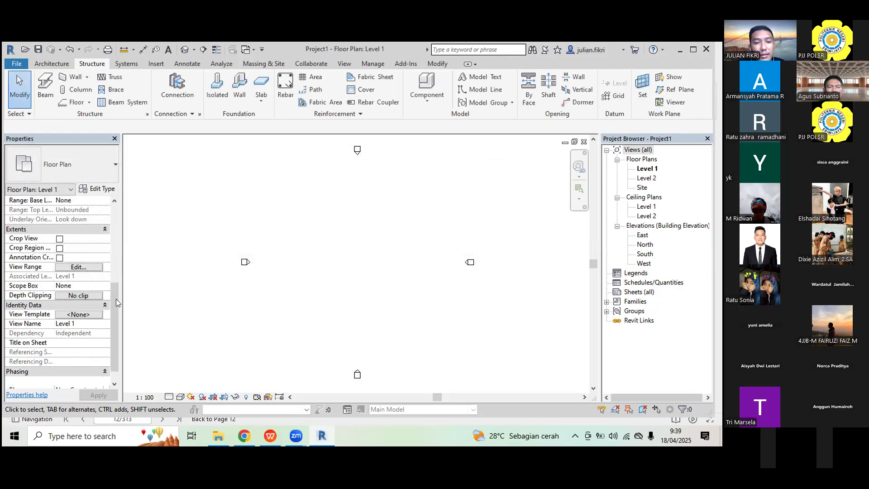
Review the Level 1 floor plan's properties and view the available choices for Phase Filter and Phase
scroll(117, 302, "down", 2)
scroll(117, 302, "up", 10)
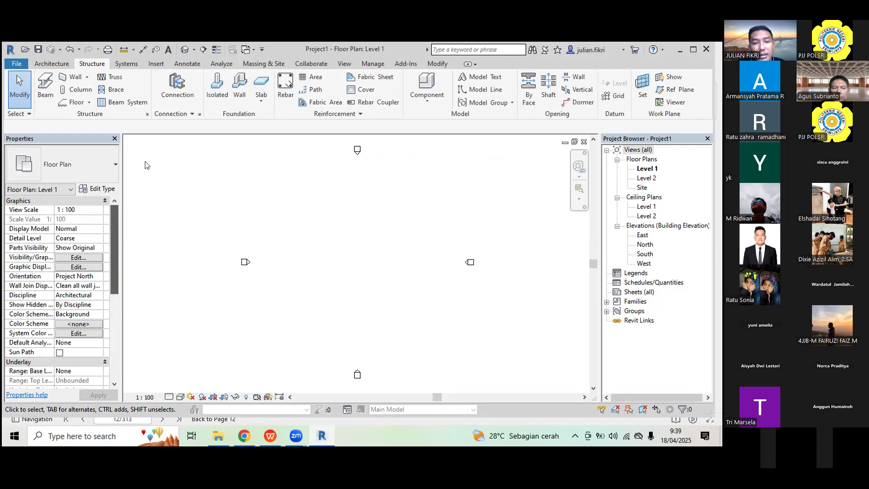
scroll(90, 280, "down", 5)
scroll(91, 281, "up", 5)
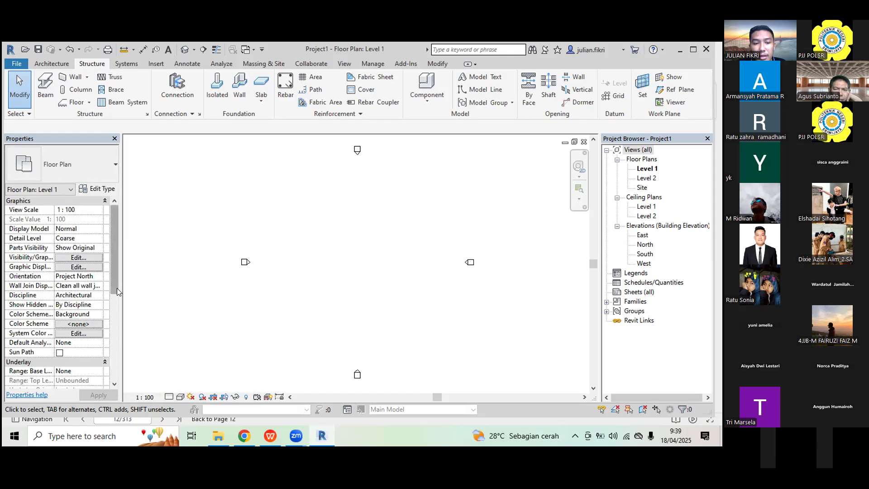
left_click_drag(116, 289, 115, 383)
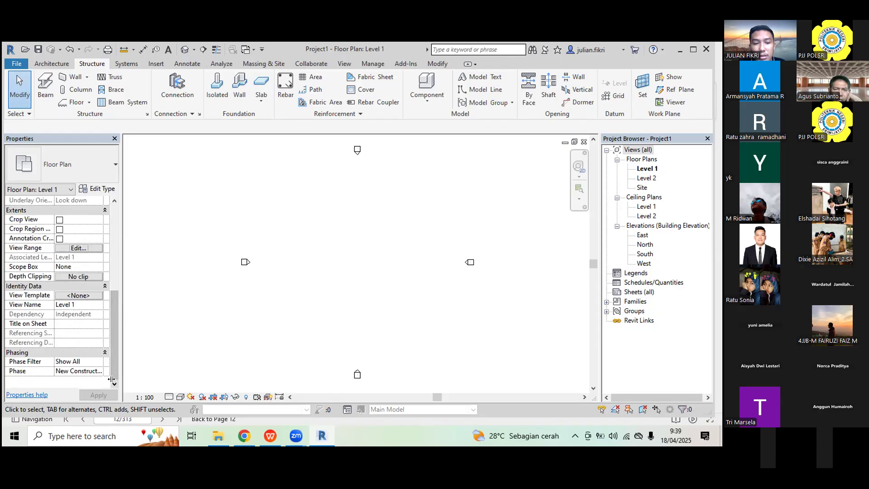
left_click(98, 365)
left_click(97, 363)
left_click(97, 364)
left_click(98, 363)
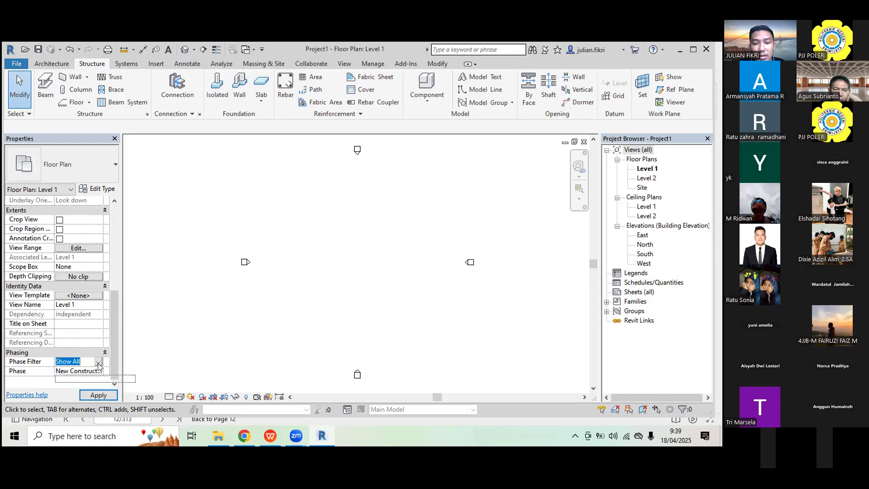
left_click(97, 364)
left_click(99, 372)
left_click(99, 372)
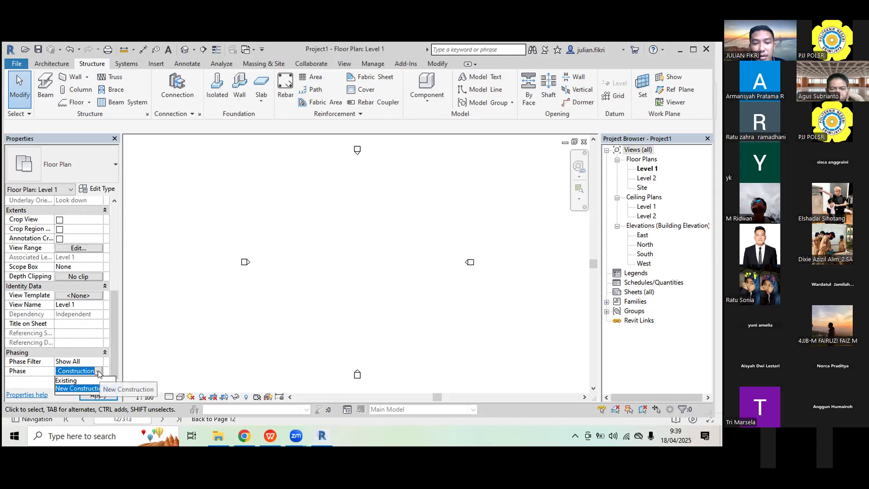
left_click(101, 369)
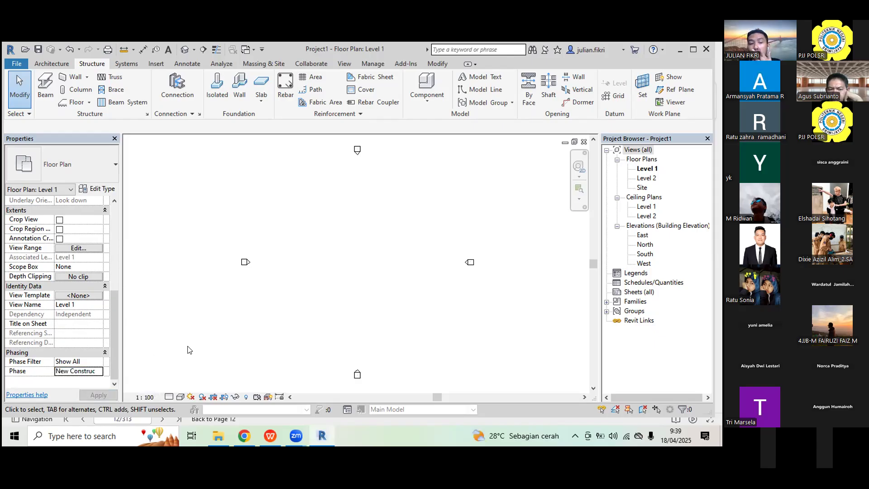
left_click_drag(115, 322, 117, 312)
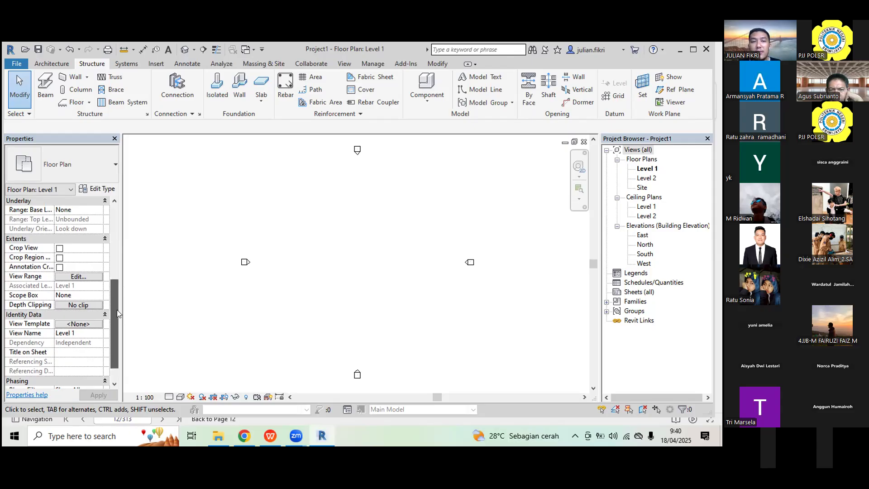
View the Collaborate and Architecture tools briefly, and return to the Structure tools
left_click(325, 62)
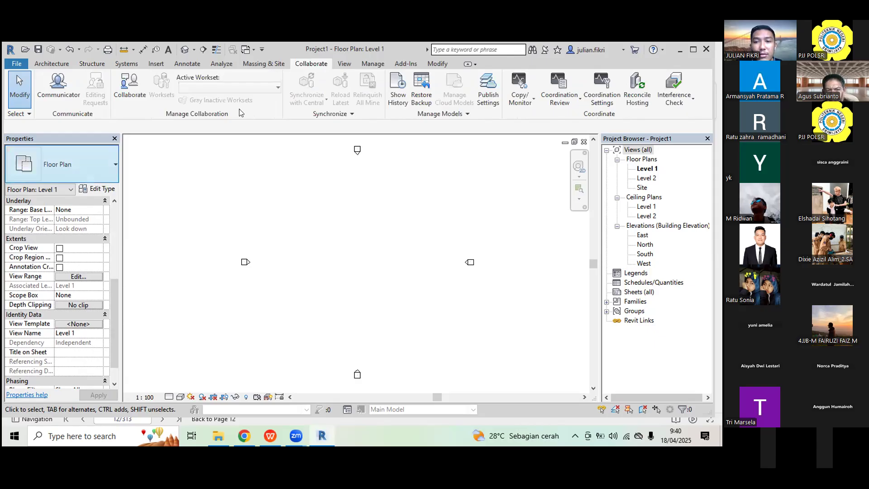
left_click(58, 66)
left_click(85, 64)
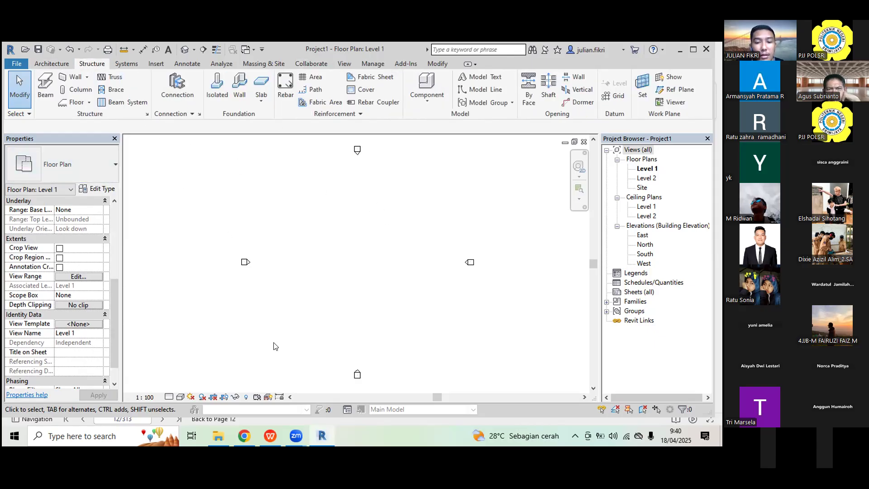
Switch to the module PDF and examine the numbered interface diagram and its legend on page 12
left_click(271, 436)
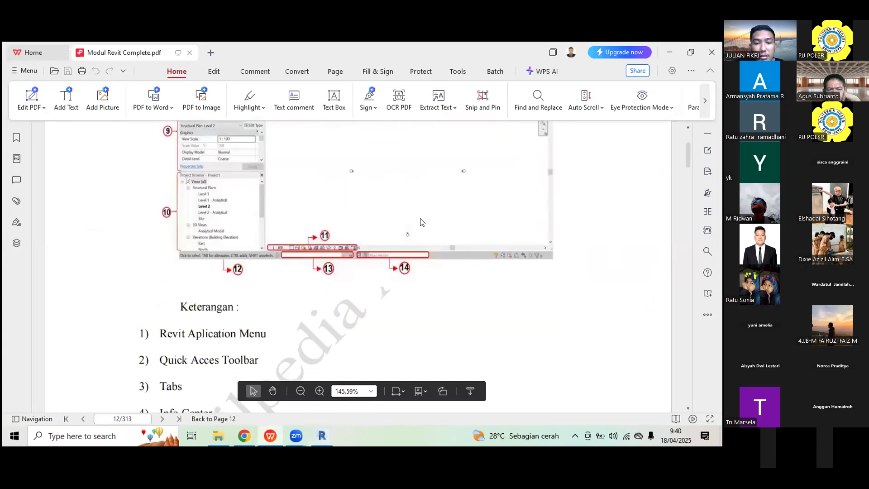
scroll(322, 256, "down", 5)
scroll(281, 235, "up", 6)
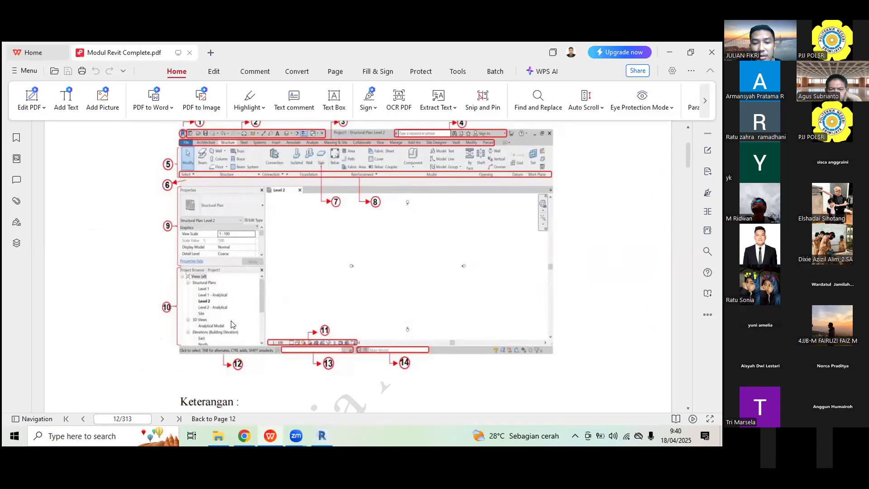
Switch back to Revit, check the end of the floor plan's properties, and maximize the Revit window
left_click(275, 437)
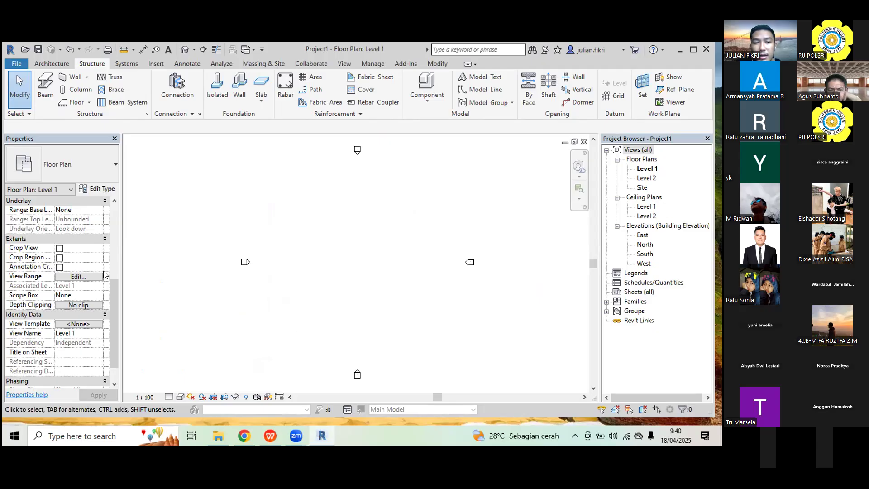
scroll(115, 317, "down", 1)
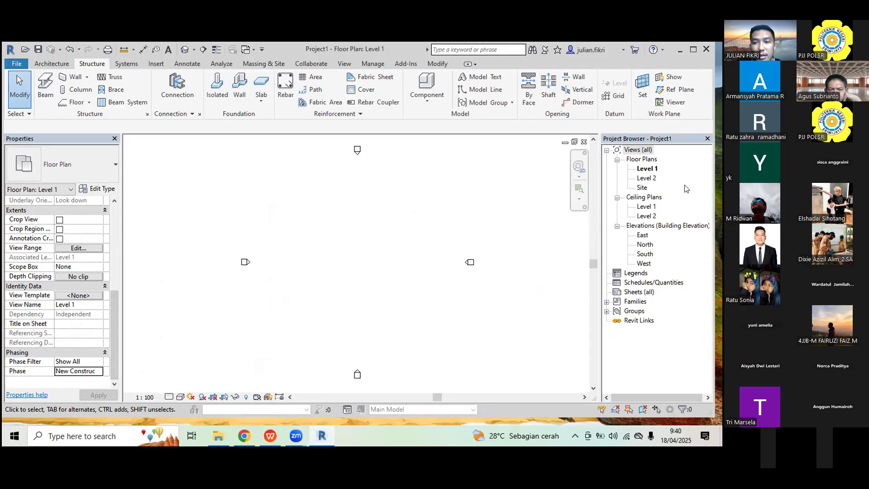
left_click(693, 49)
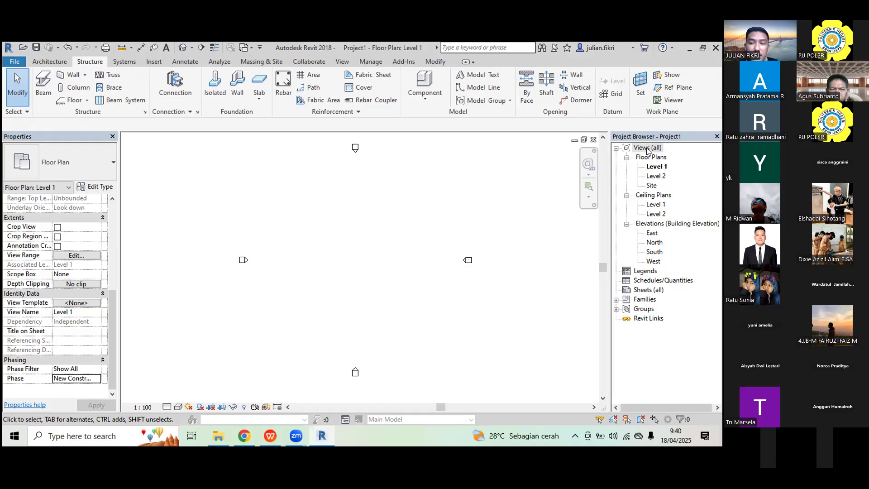
Examine the Schedules/Quantities and Sheets entries in the Project Browser, and expand Families to view its categories before collapsing it
left_click(646, 282)
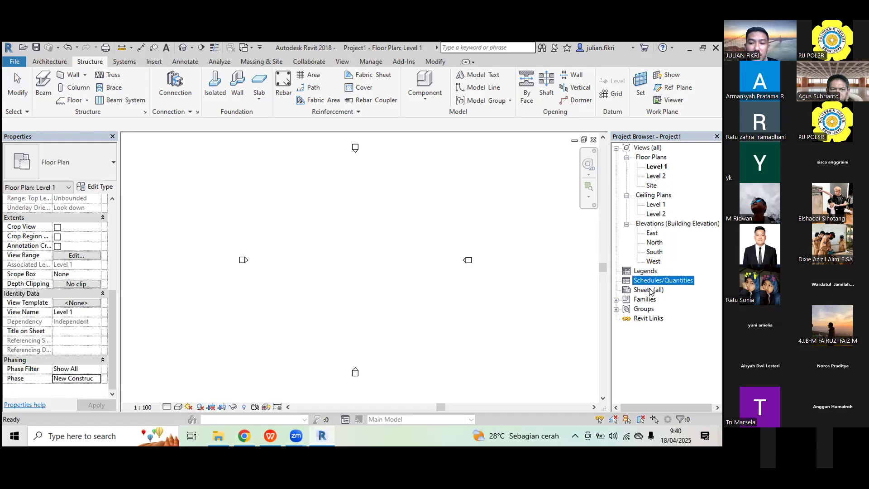
left_click(651, 290)
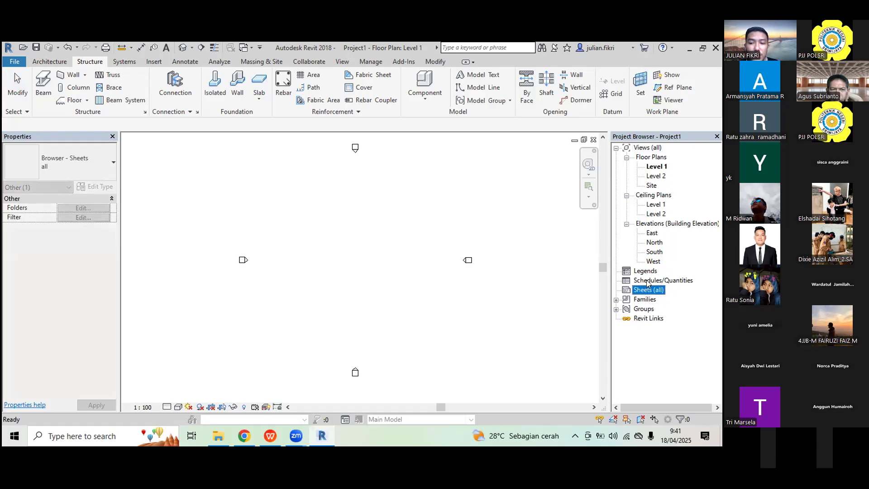
left_click(616, 301)
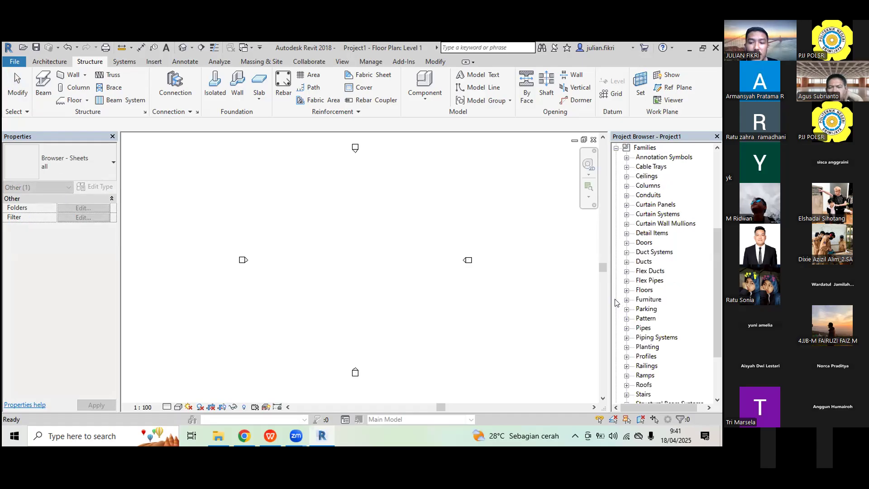
left_click(616, 147)
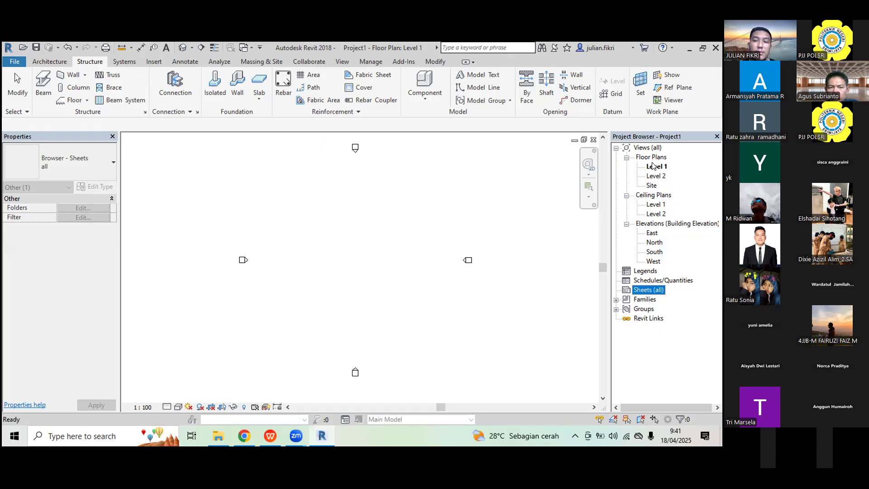
Open the East elevation to view its level lines, and return to the Level 1 floor plan
left_click(653, 234)
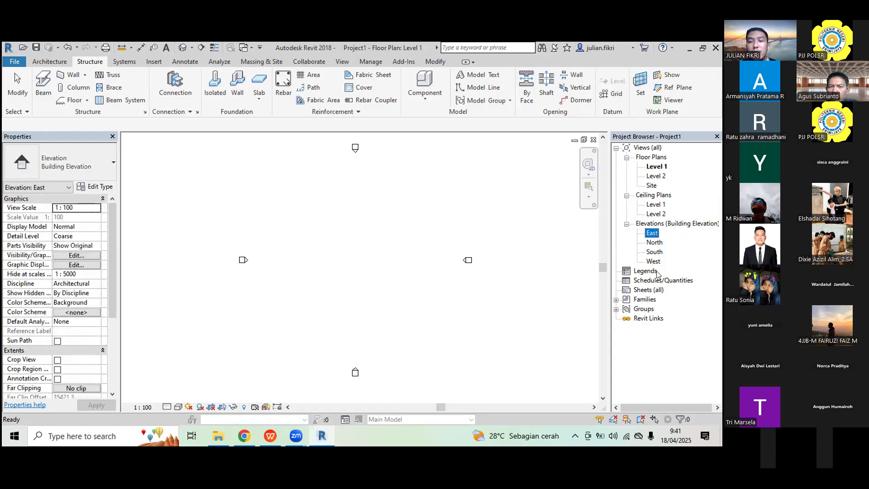
double_click(652, 234)
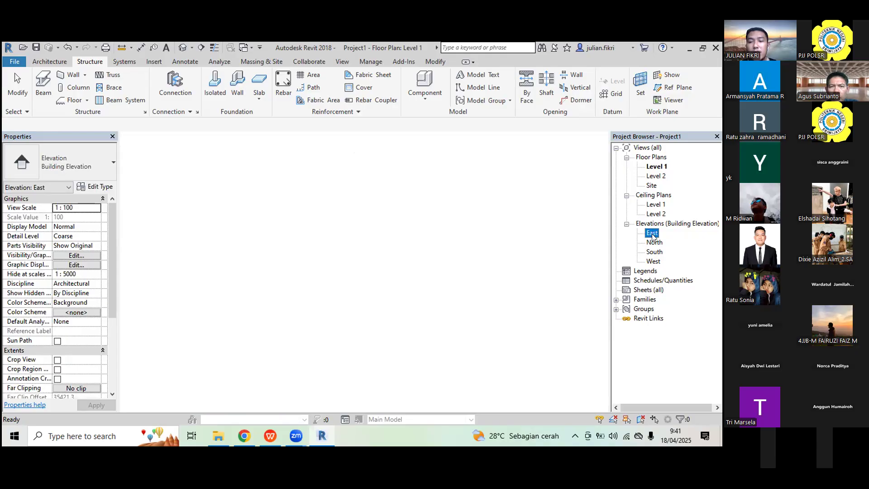
scroll(530, 263, "down", 1)
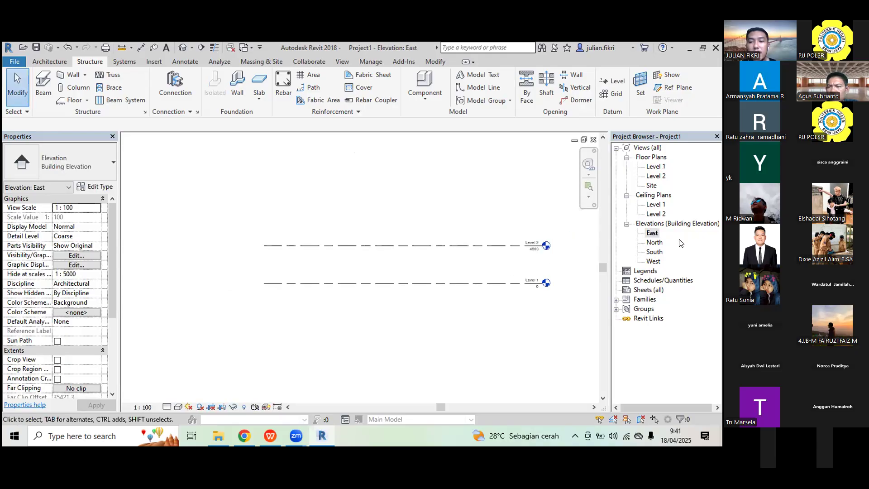
double_click(661, 167)
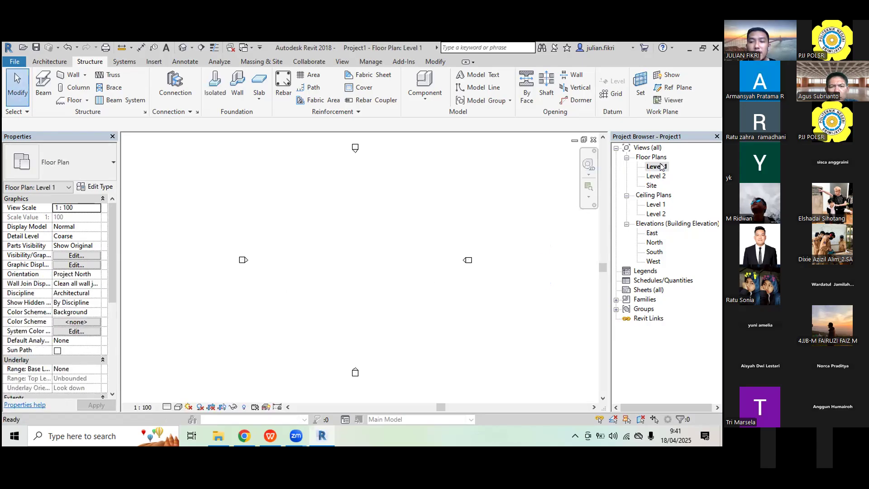
Dock the Project Browser beneath the Properties palette, and move it back to the opposite side of the drawing area
middle_click_drag(460, 212, 471, 186)
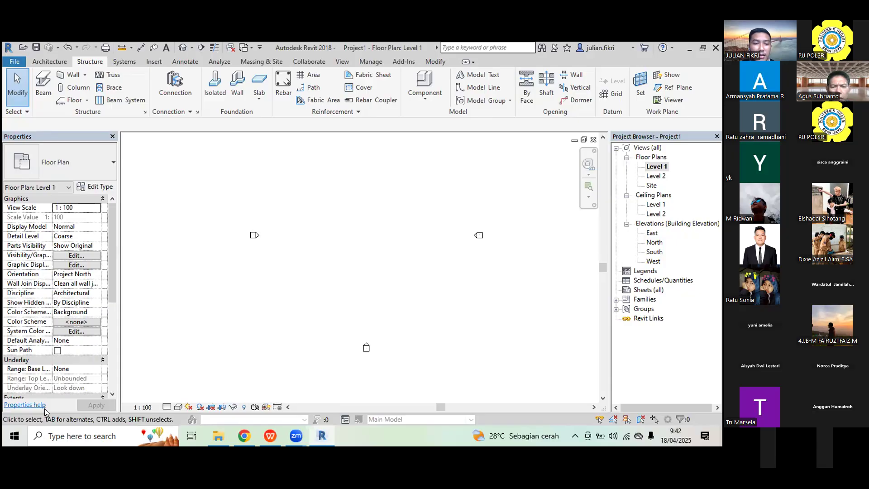
left_click_drag(46, 412, 46, 410)
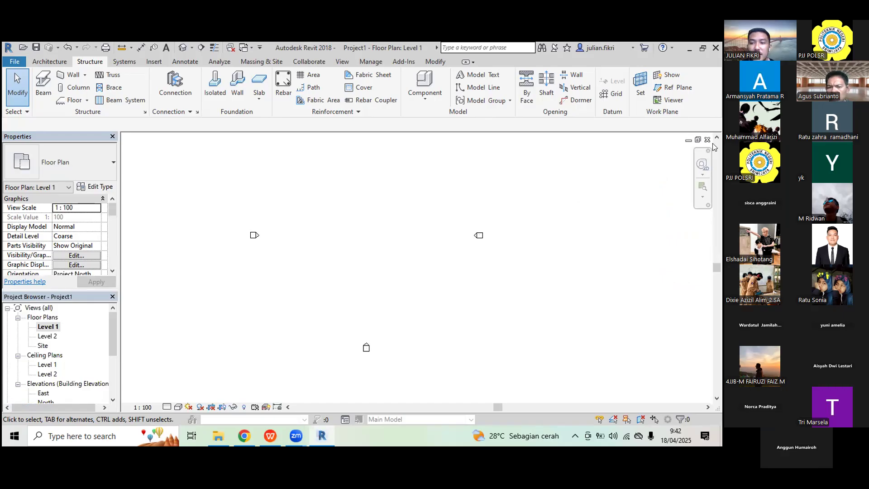
mouse_move(711, 143)
left_mouse_down()
mouse_move(654, 139)
mouse_move(664, 132)
mouse_move(694, 144)
left_mouse_up()
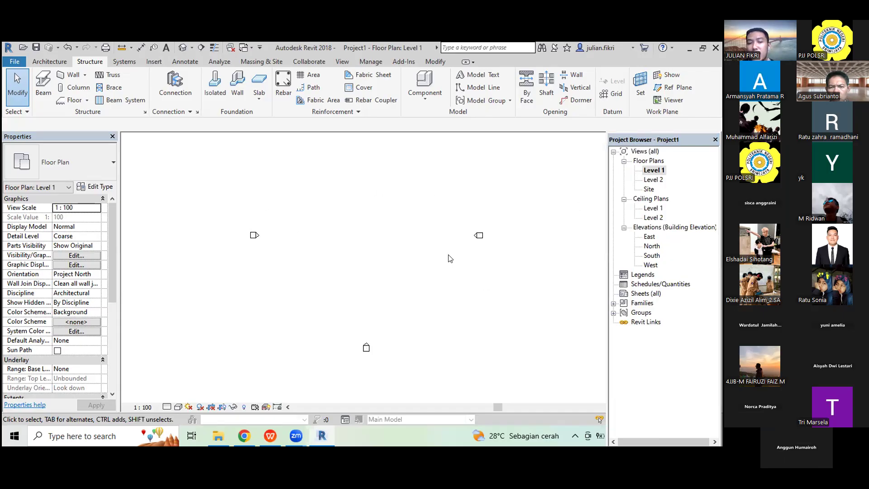
Examine the elevation markers in the Level 1 floor plan and review the plan's properties from Graphics to Phasing
scroll(299, 259, "down", 3)
scroll(349, 227, "up", 2)
middle_click_drag(332, 216, 346, 232)
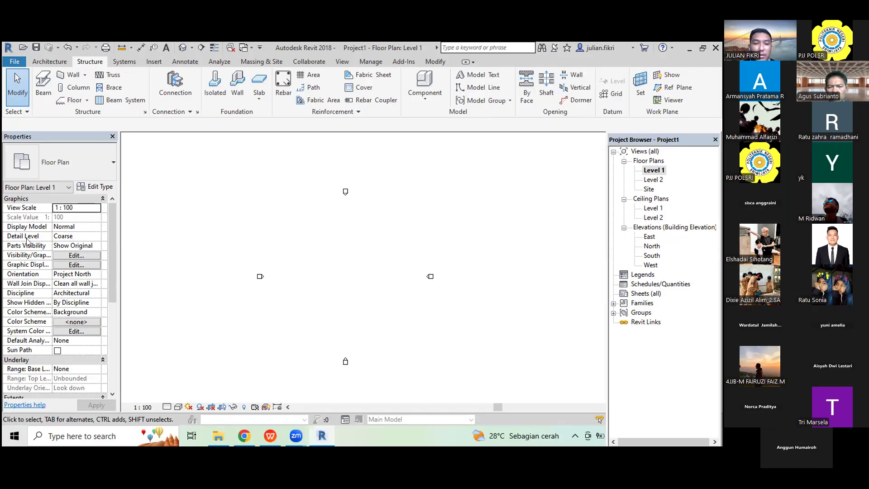
scroll(56, 292, "down", 3)
scroll(54, 224, "down", 4)
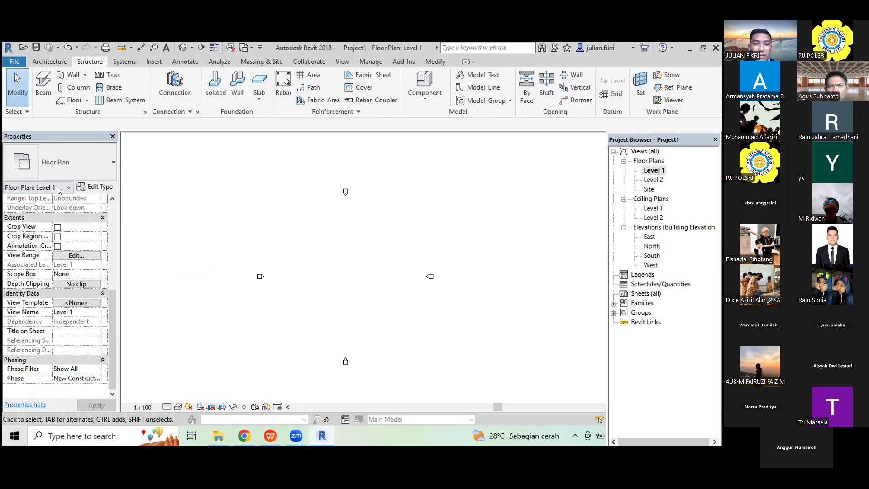
scroll(91, 254, "up", 5)
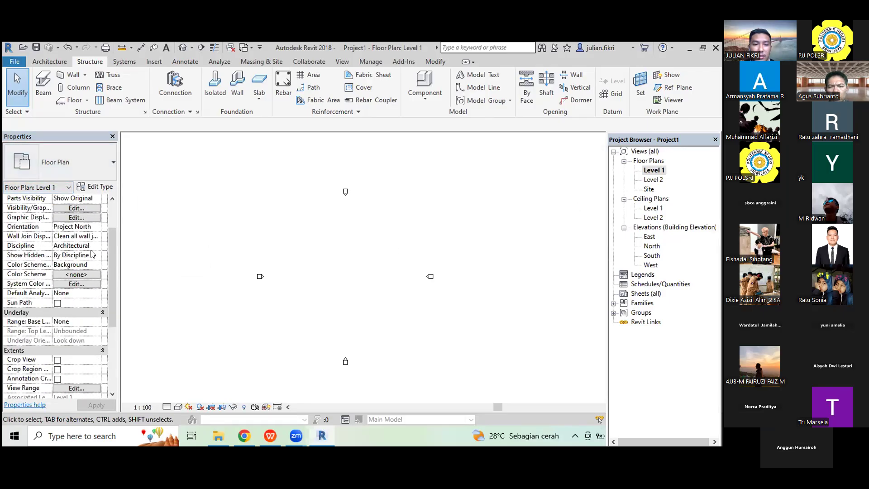
scroll(113, 272, "up", 2)
scroll(90, 317, "down", 8)
scroll(88, 361, "up", 6)
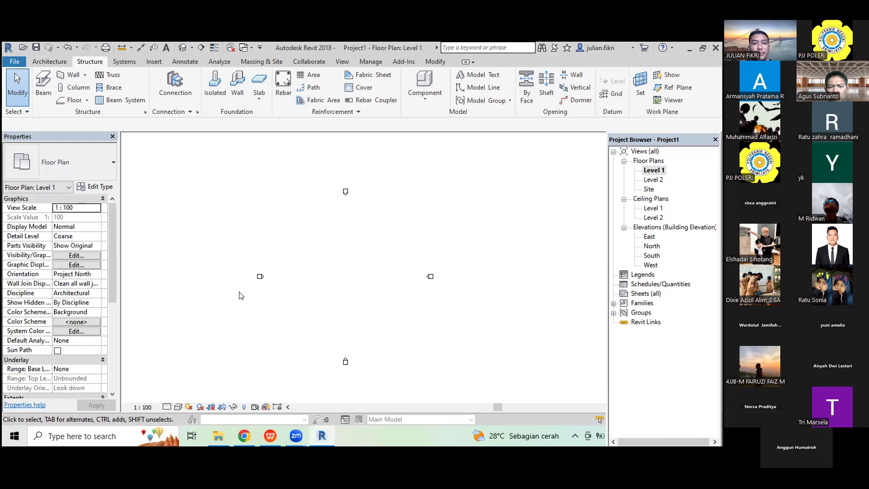
Switch to the module PDF and look through the Keterangan list of interface parts on page 12
left_click(270, 436)
scroll(363, 272, "down", 10)
scroll(390, 226, "up", 10)
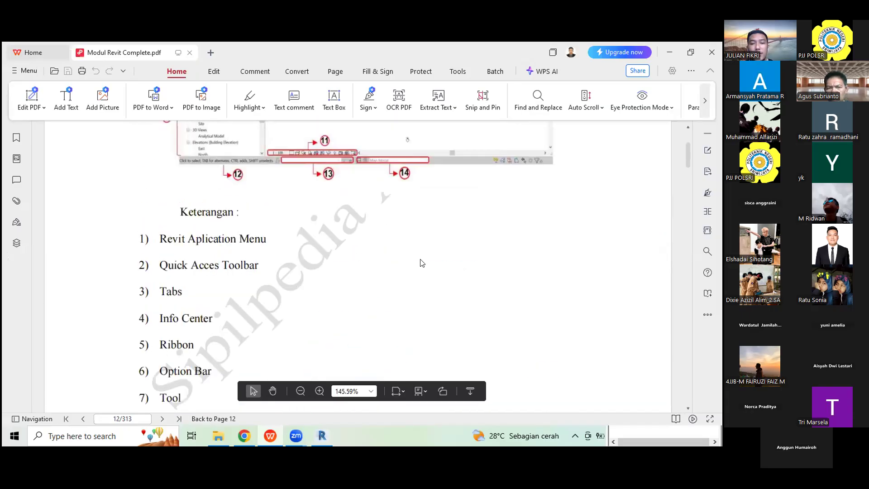
Review the main screen figure on page 12 of the module PDF and read section 2.1.1 about the Revit Application Menu
scroll(389, 265, "up", 2)
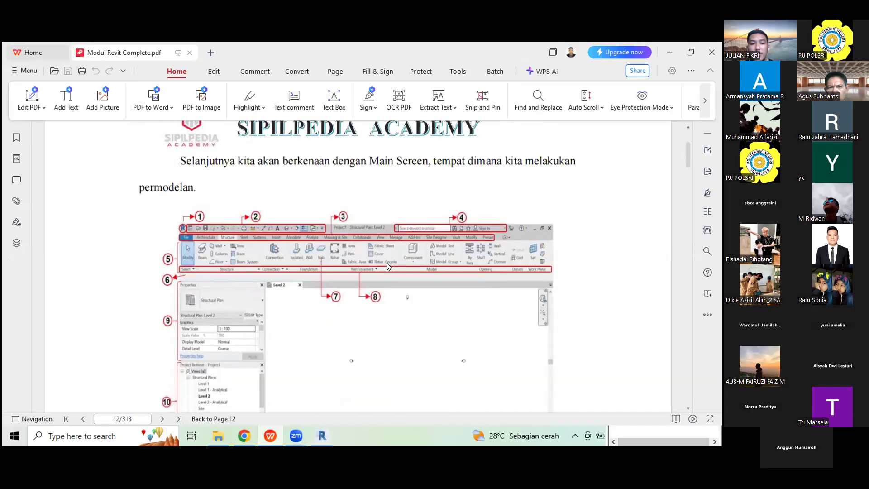
scroll(280, 201, "down", 2)
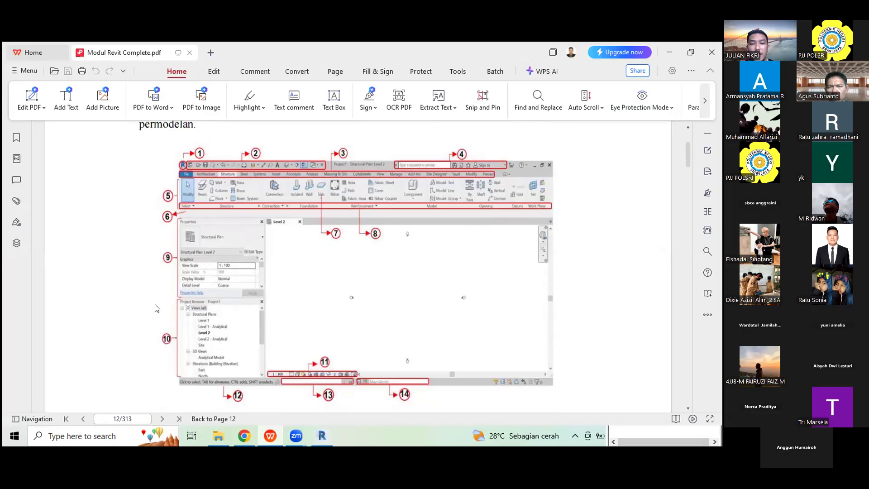
scroll(197, 396, "down", 2)
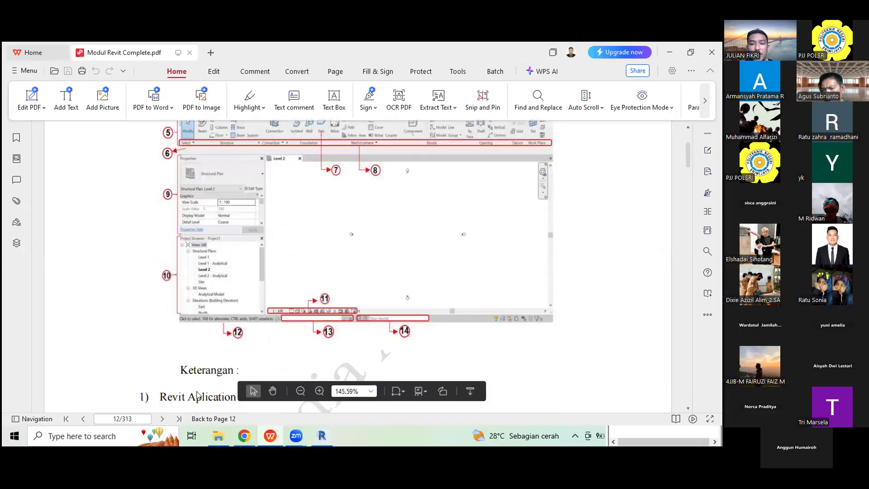
scroll(402, 224, "down", 10)
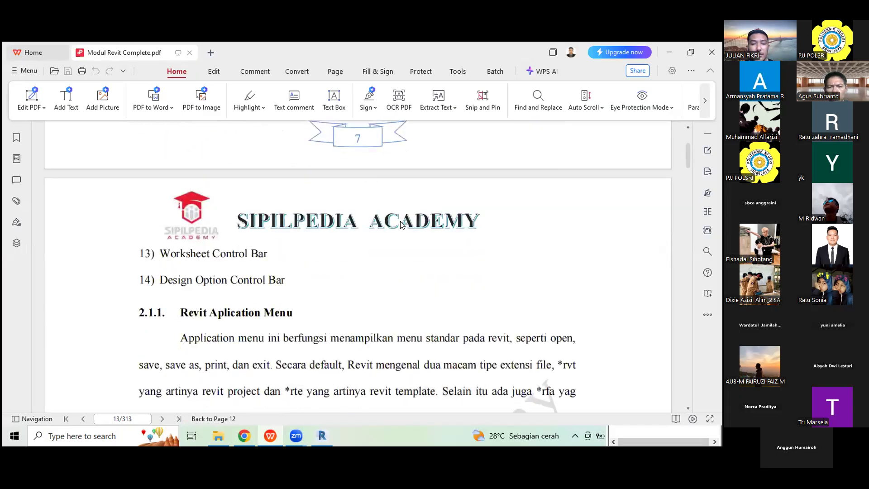
scroll(401, 225, "down", 2)
scroll(401, 225, "down", 2)
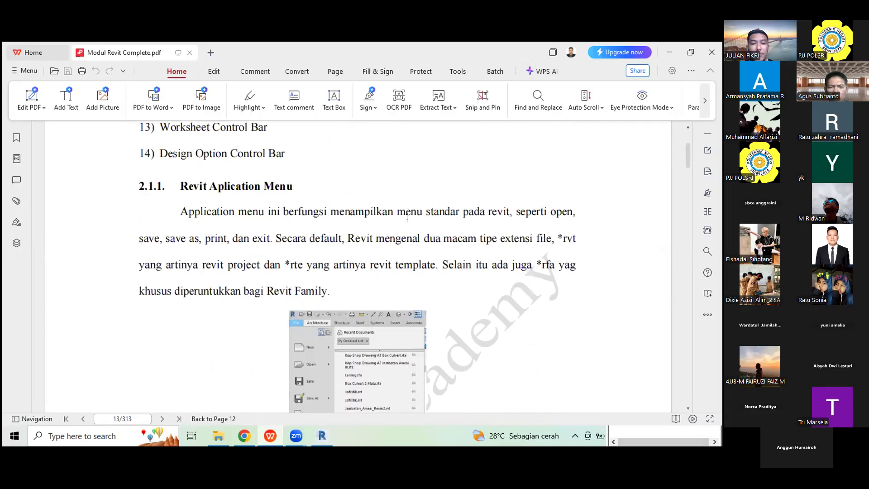
scroll(408, 218, "down", 1)
scroll(408, 218, "down", 1)
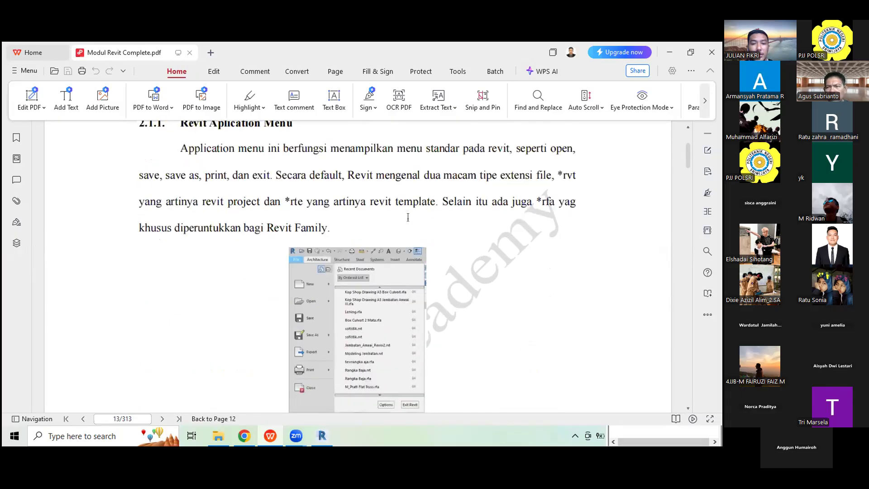
scroll(311, 284, "down", 6)
scroll(312, 283, "up", 6)
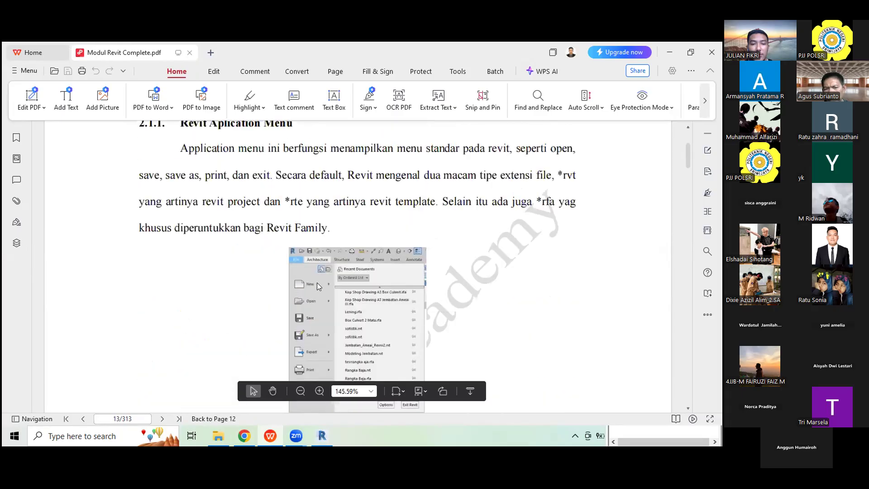
scroll(317, 283, "down", 1)
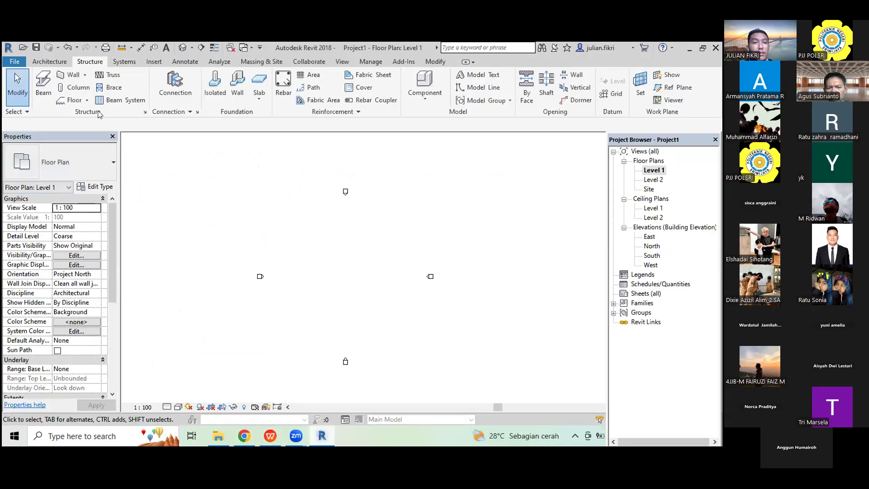
Switch to Revit and examine the application menu's Open and New options, including the one for creating a project
left_click(22, 62)
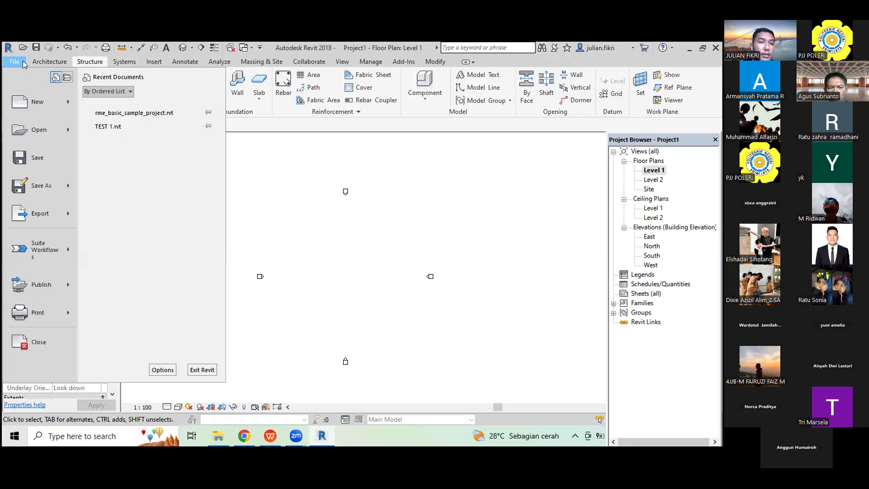
left_click(269, 207)
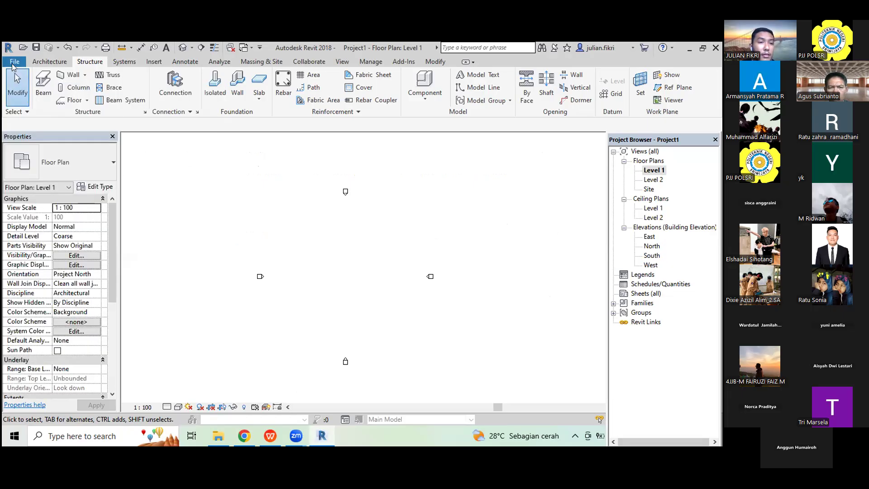
left_click(13, 62)
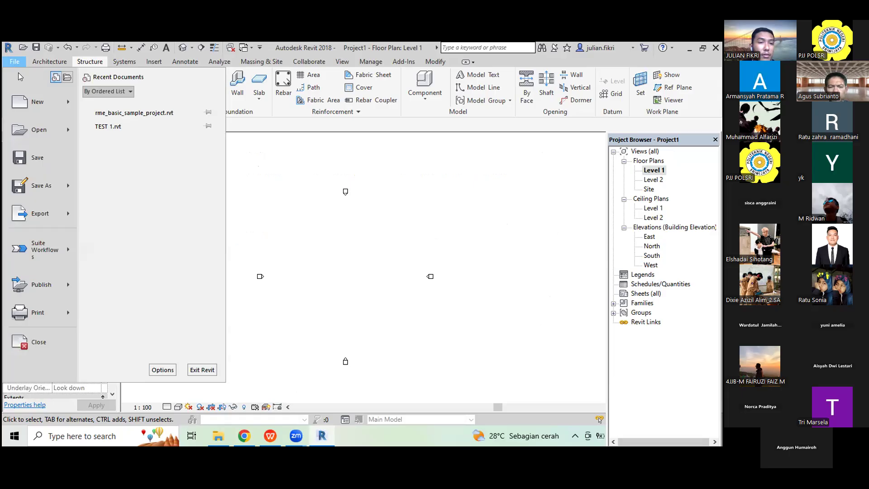
mouse_move(44, 127)
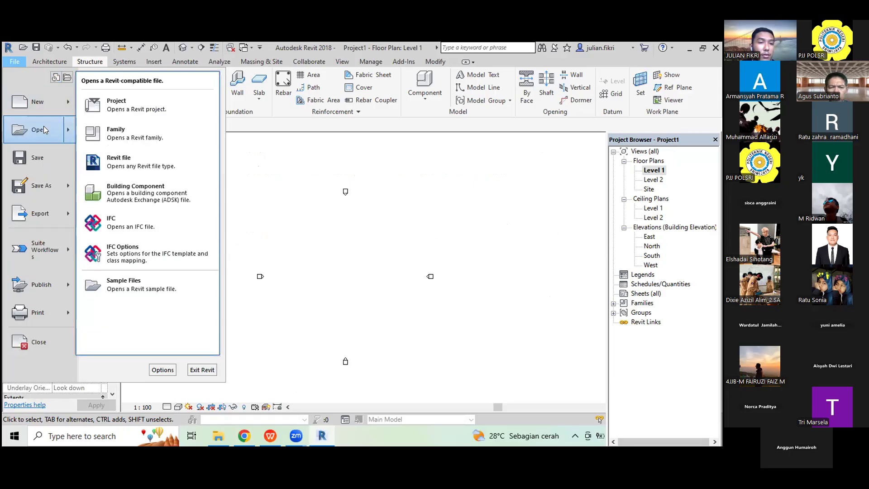
mouse_move(50, 105)
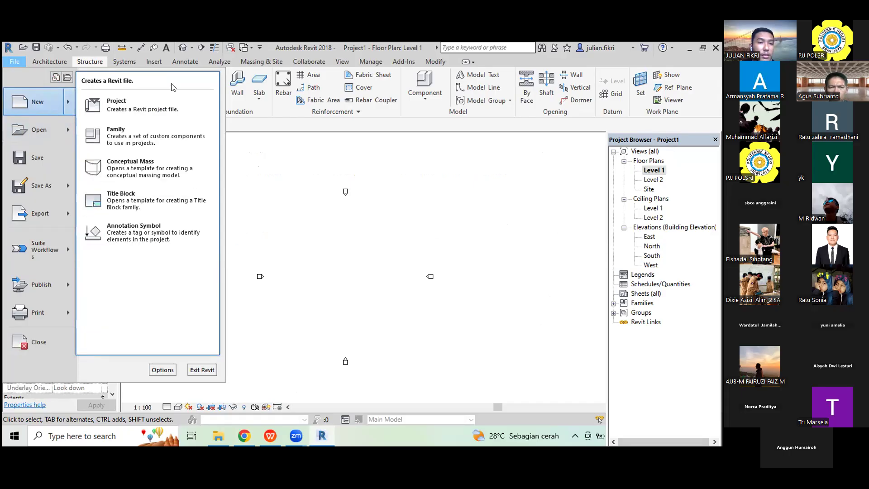
left_click(182, 108)
left_click(342, 216)
left_click(455, 187)
left_click(455, 189)
Bring up the template selection for a new family and close it without choosing a template
left_click(14, 62)
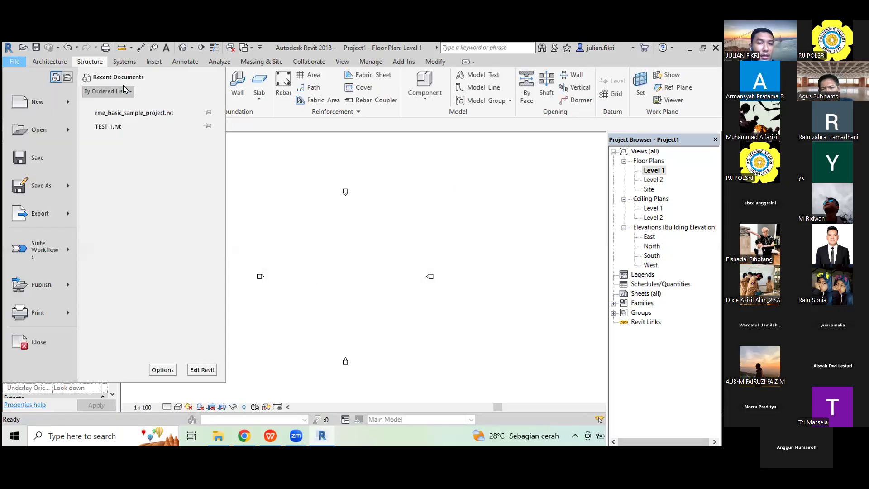
mouse_move(41, 106)
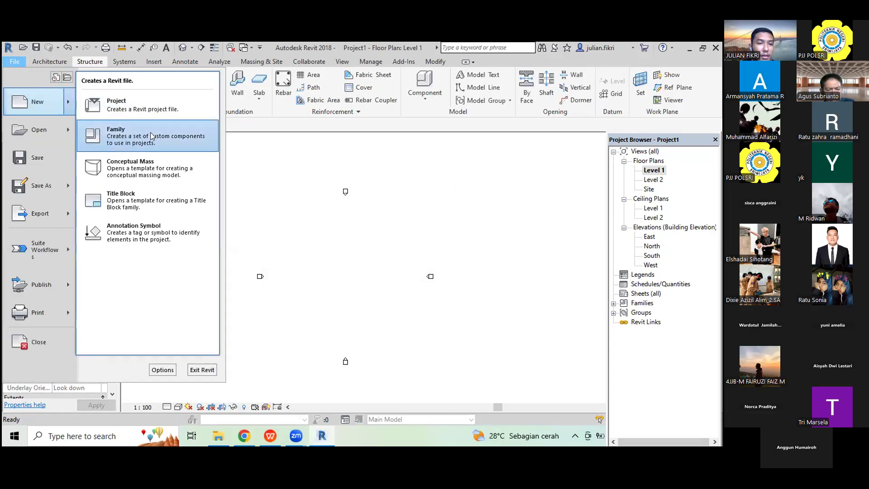
left_click(340, 185)
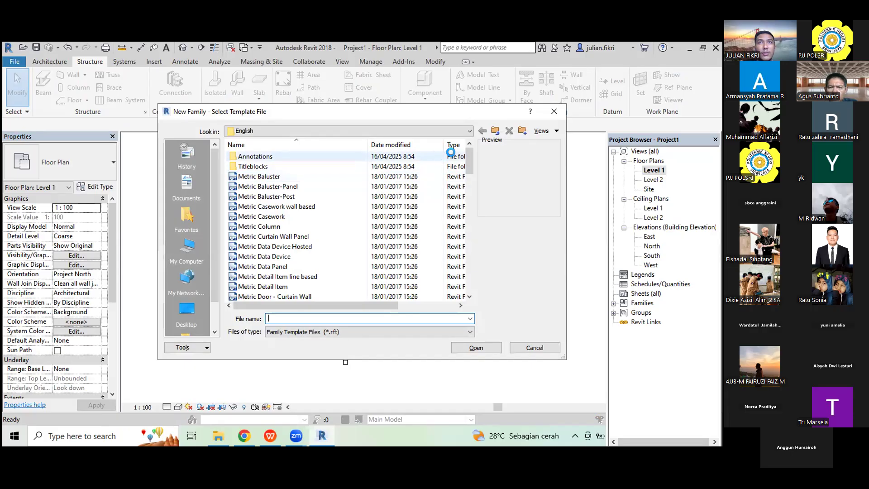
left_click(561, 113)
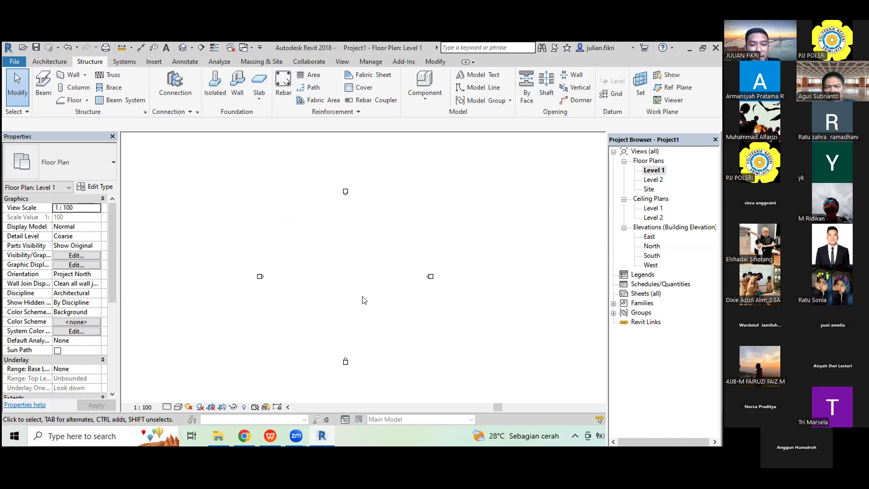
scroll(359, 291, "up", 1)
middle_click_drag(364, 293, 416, 254)
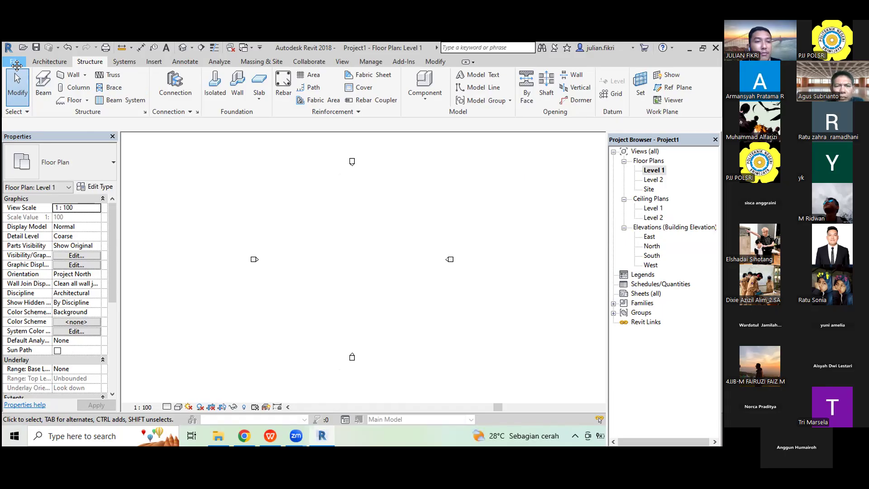
Look through the English family templates for a new family, preview Metric Structural Column.rft, and leave the template selection
left_click(15, 62)
mouse_move(68, 108)
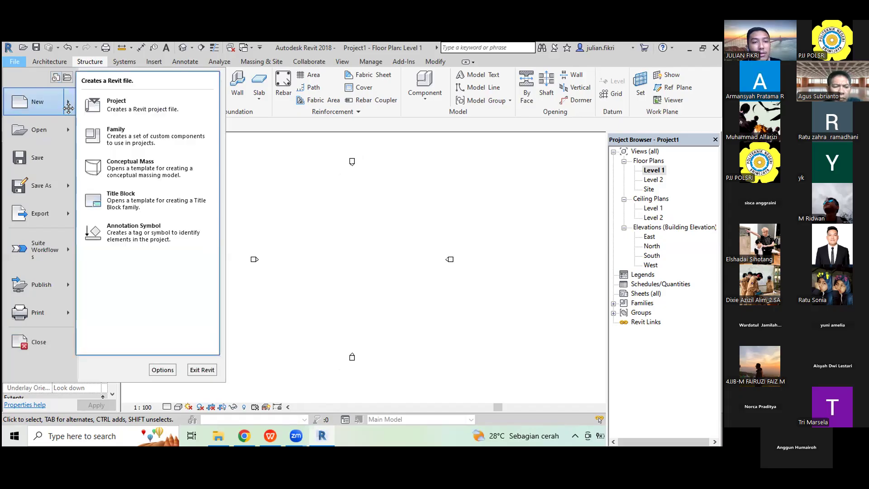
left_click(163, 141)
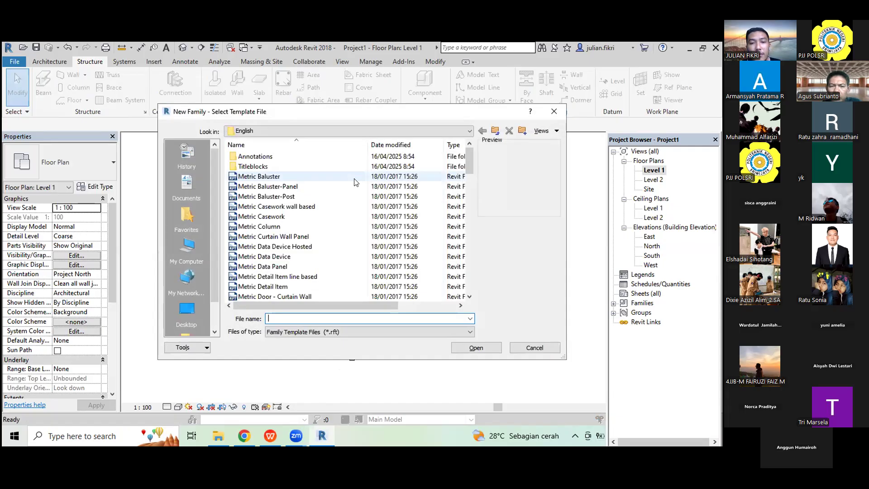
left_click(245, 129)
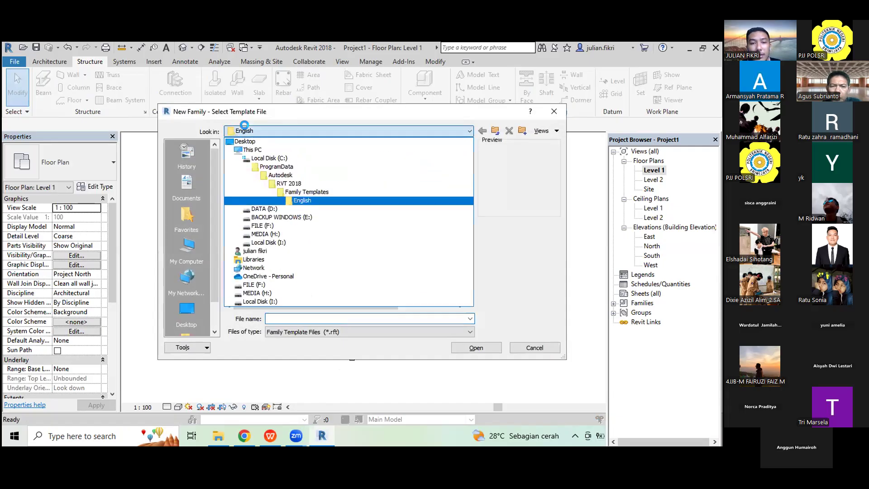
left_click(316, 202)
scroll(319, 195, "down", 4)
scroll(319, 195, "down", 10)
scroll(301, 202, "up", 15)
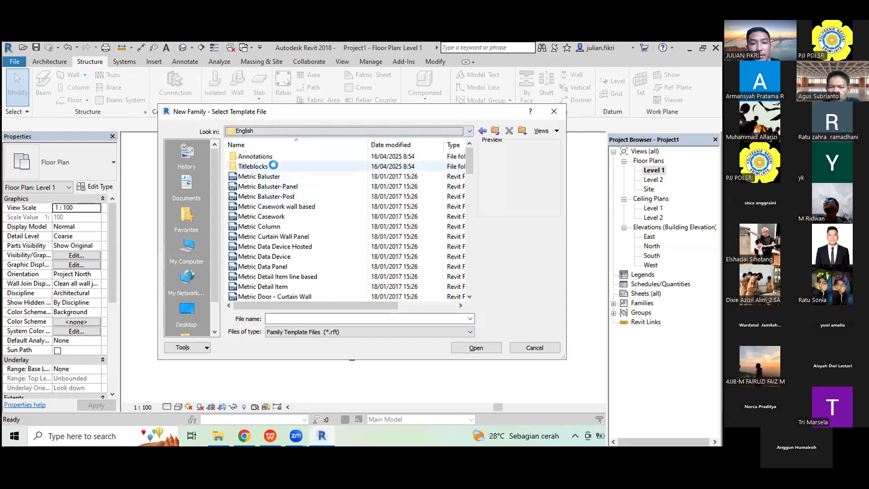
scroll(398, 193, "down", 15)
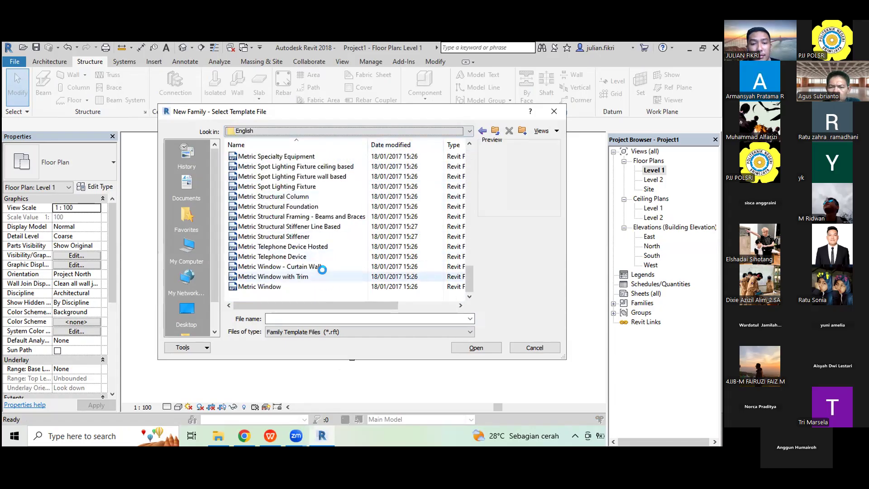
left_click(295, 196)
scroll(407, 200, "up", 4)
scroll(406, 201, "up", 12)
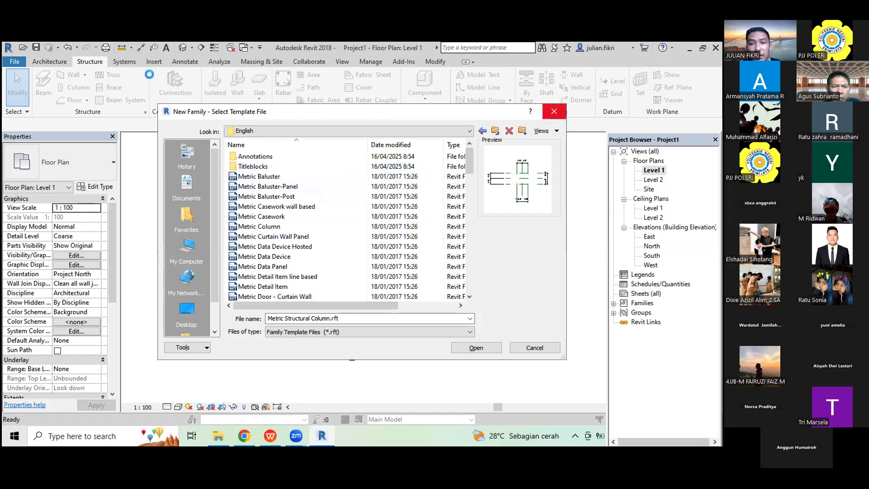
Start opening an existing family and look through the category folders of the US Metric library
left_click(14, 62)
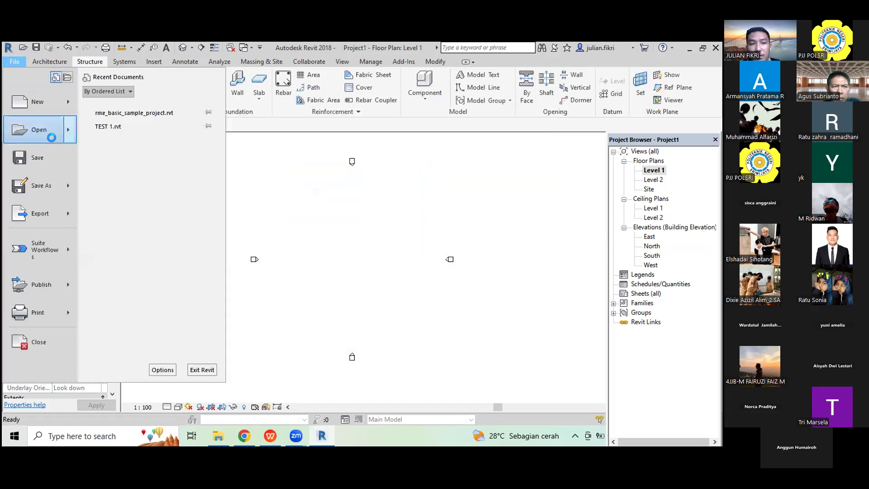
mouse_move(52, 137)
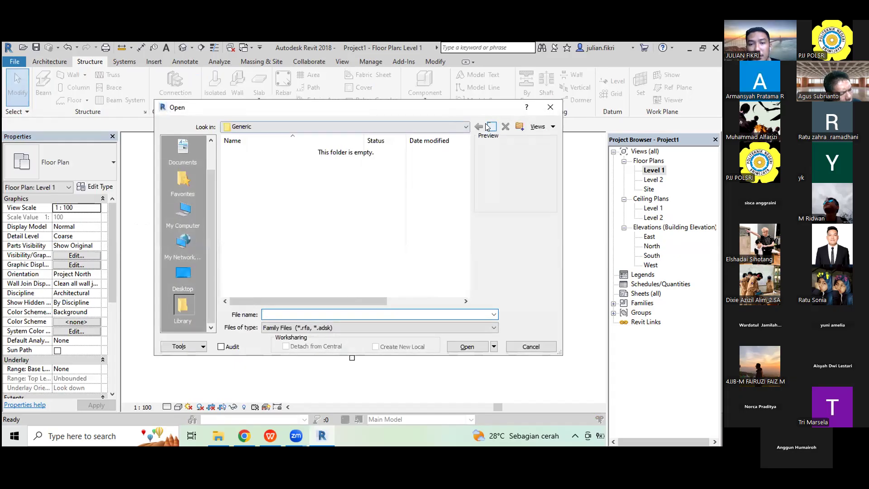
double_click(253, 163)
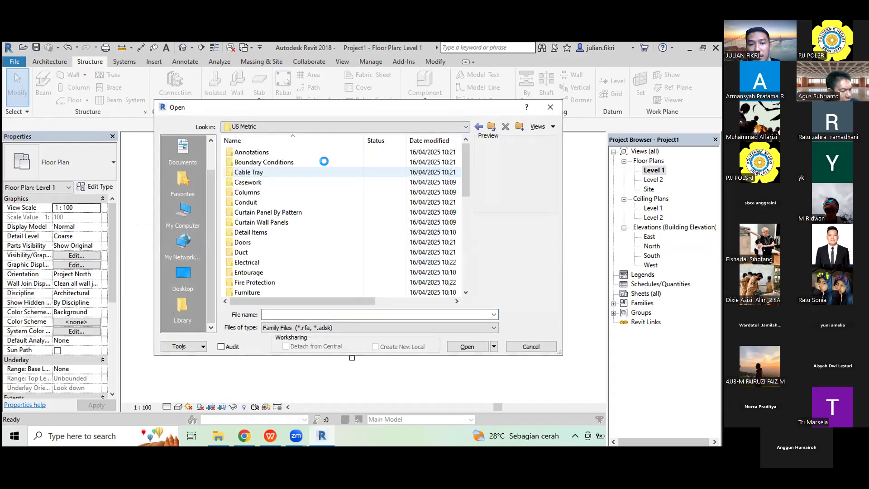
scroll(324, 169, "up", 10)
left_click(300, 128)
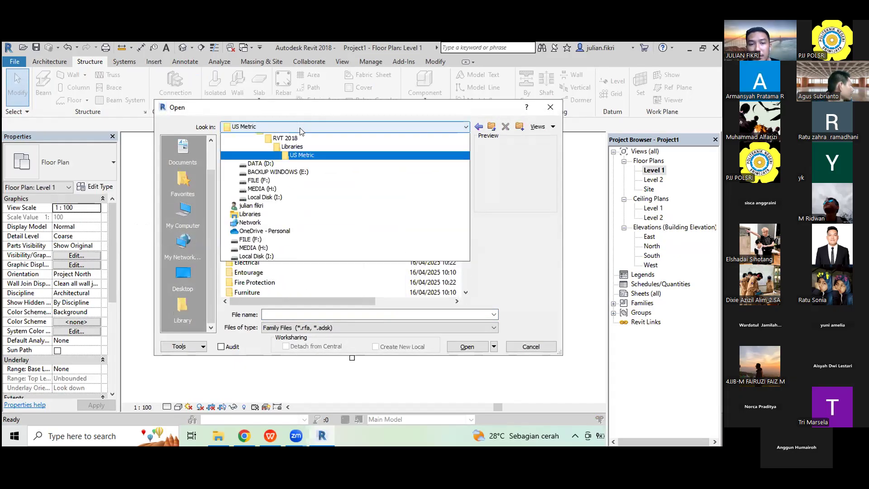
left_click(306, 198)
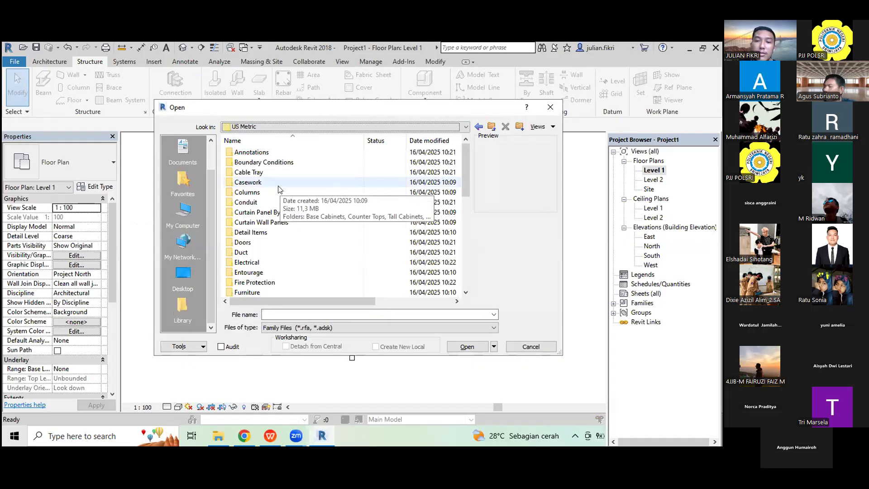
scroll(308, 171, "down", 4)
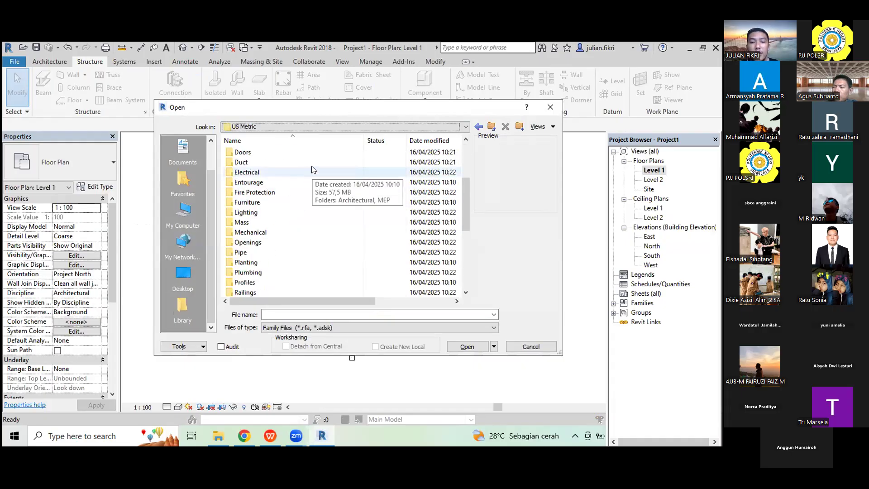
scroll(313, 168, "down", 4)
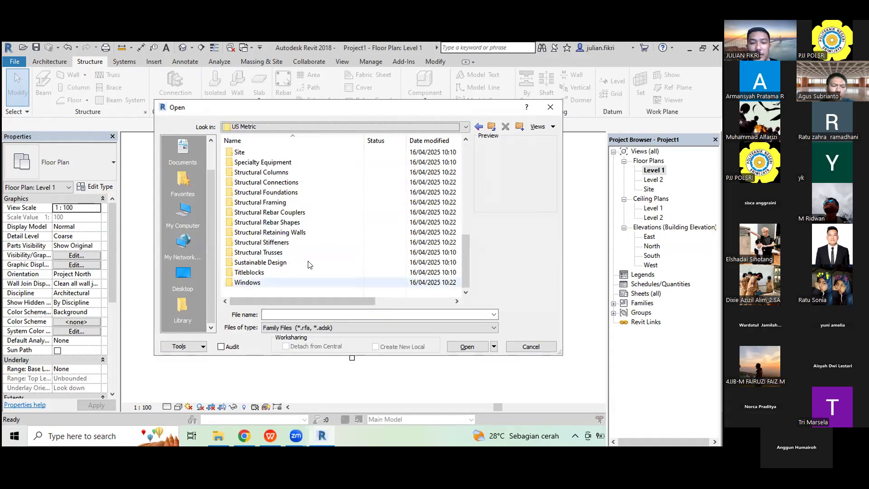
scroll(286, 285, "up", 8)
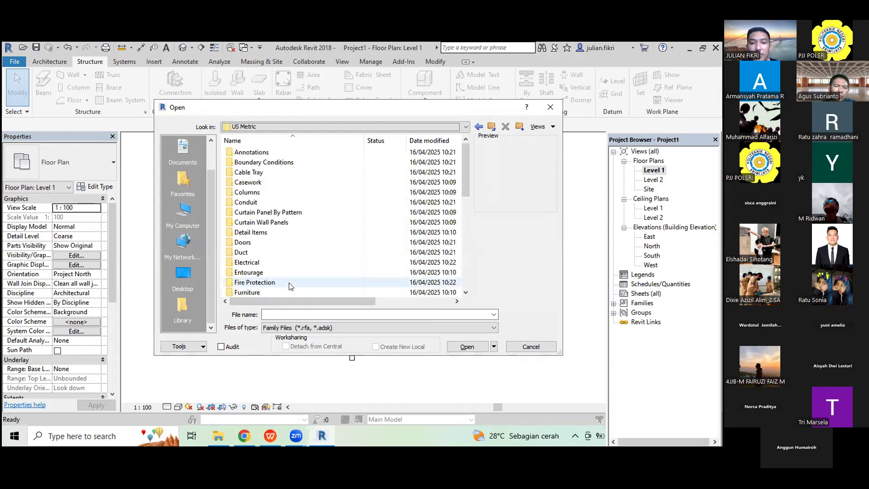
Preview door families in the Doors folder, from M_Door-Curtain-Wall-Double-Glass to M_Door-Double-Sliding, and return to the US Metric folder
double_click(262, 242)
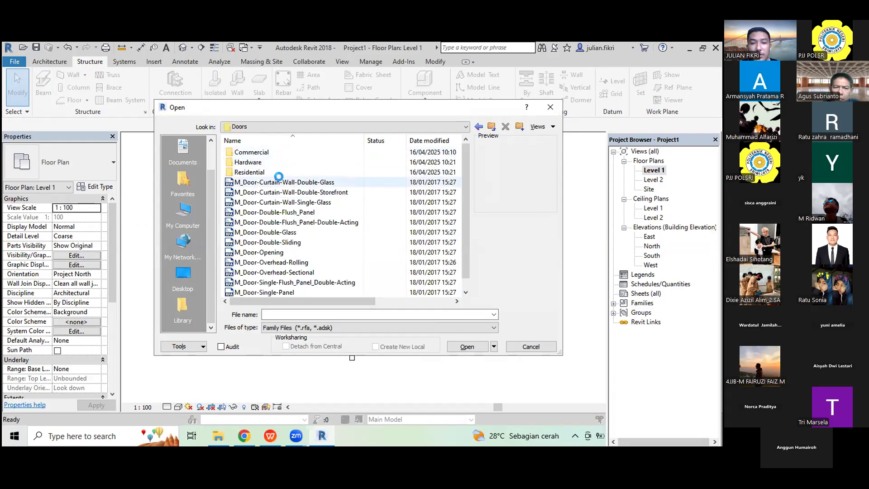
left_click(281, 182)
left_click(283, 192)
left_click(286, 202)
left_click(290, 222)
left_click(290, 232)
left_click(289, 242)
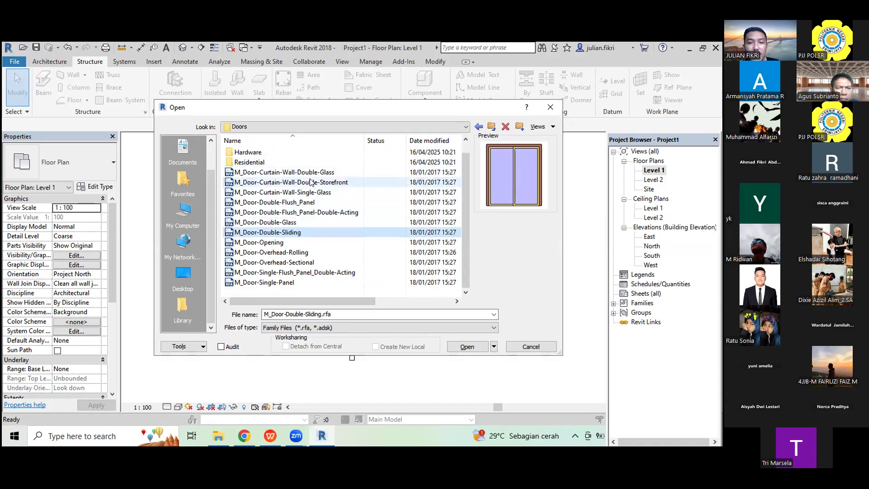
left_click(492, 124)
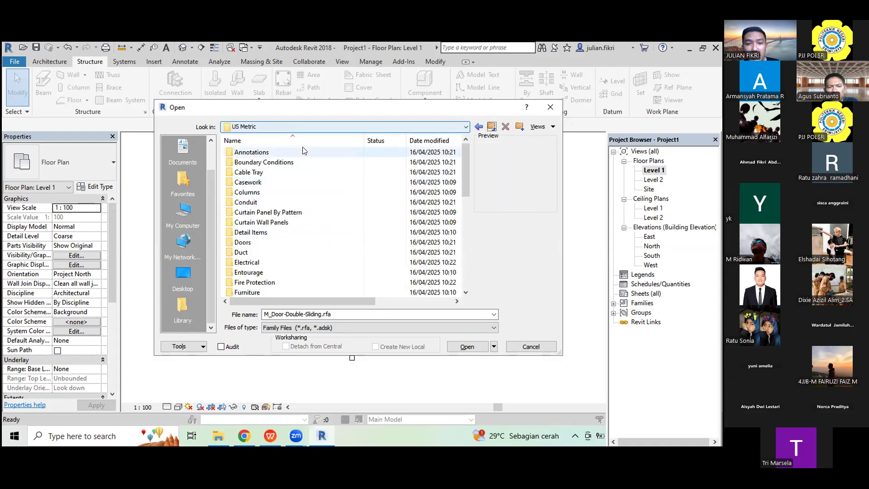
Check the US Metric library's location in the folder hierarchy and look through its family category folders
left_click(285, 127)
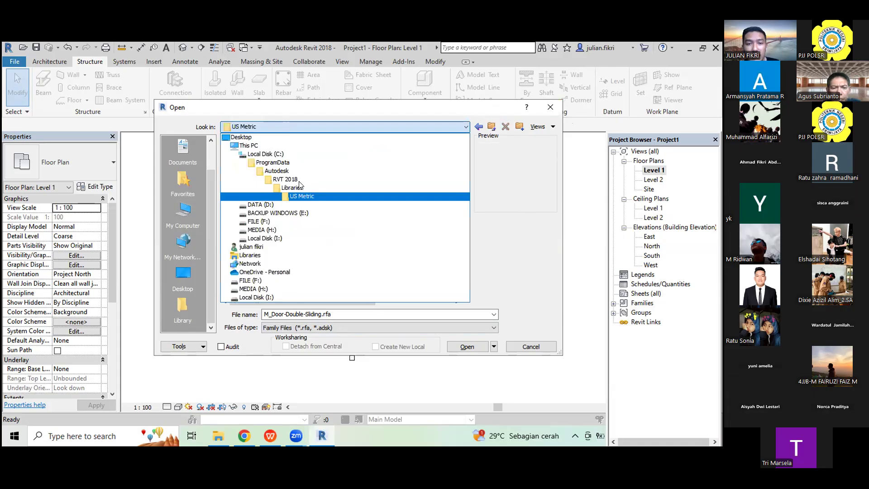
left_click(301, 196)
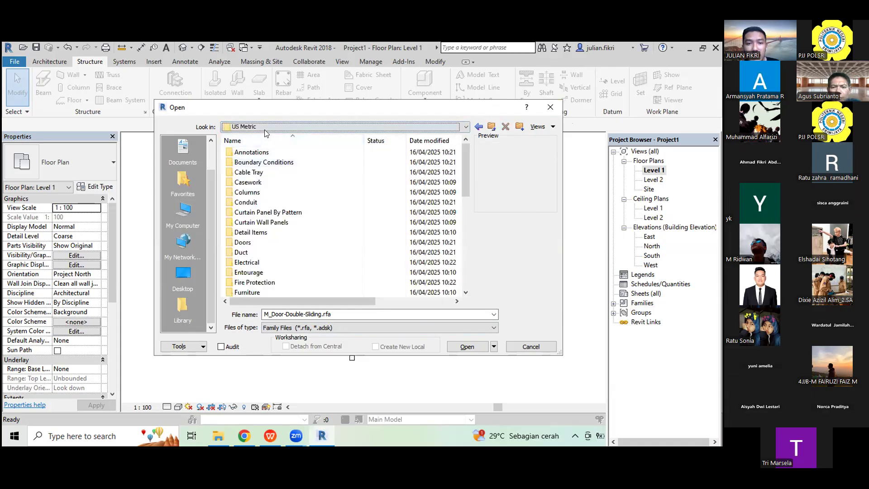
scroll(272, 204, "down", 8)
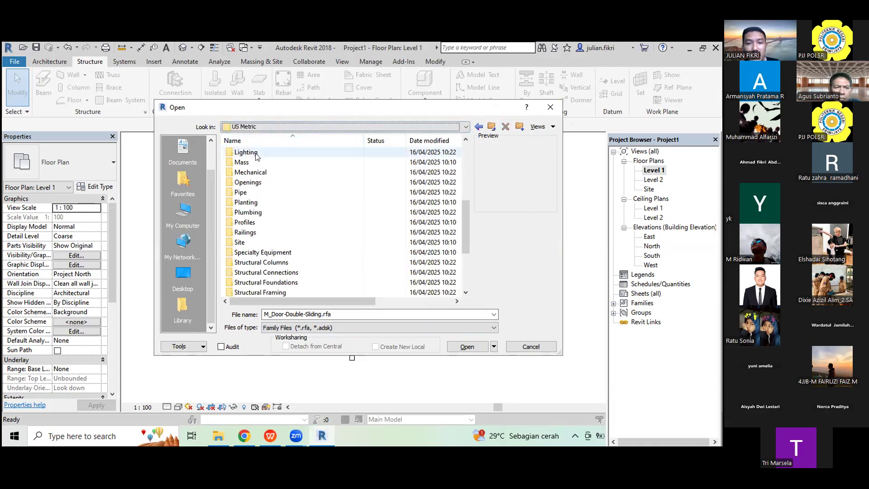
scroll(285, 244, "up", 4)
scroll(286, 253, "up", 4)
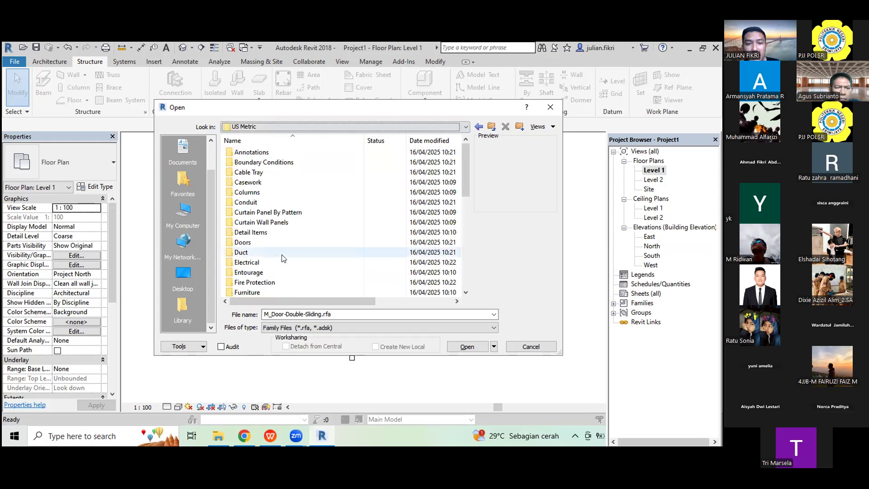
Preview the door families in the Doors folder from M_Door-Curtain-Wall-Double-Glass to M_Door-Double-Flush_Panel-Double-Acting, and leave without opening one
double_click(278, 244)
left_click(265, 189)
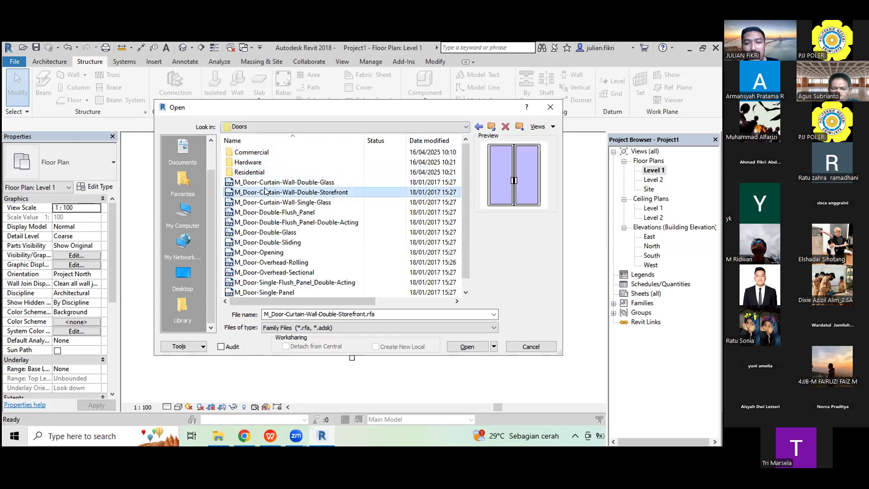
left_click(278, 182)
left_click(280, 192)
left_click(280, 202)
left_click(280, 212)
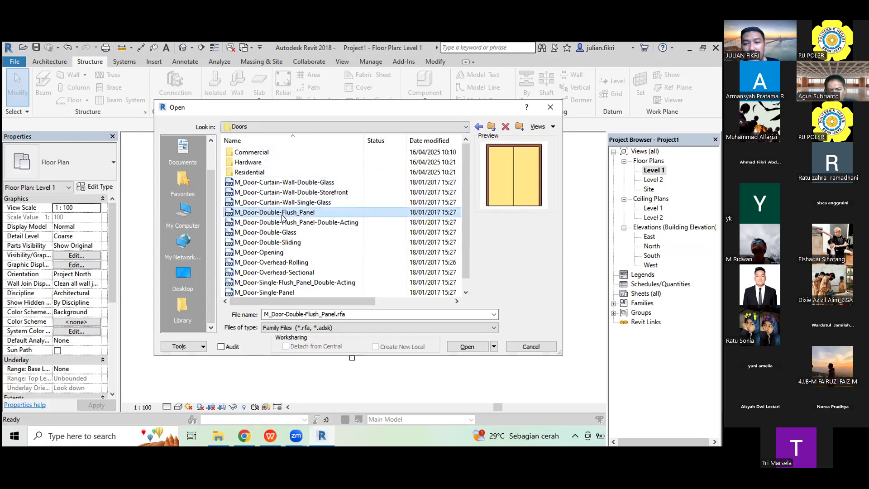
left_click(281, 222)
left_click(545, 112)
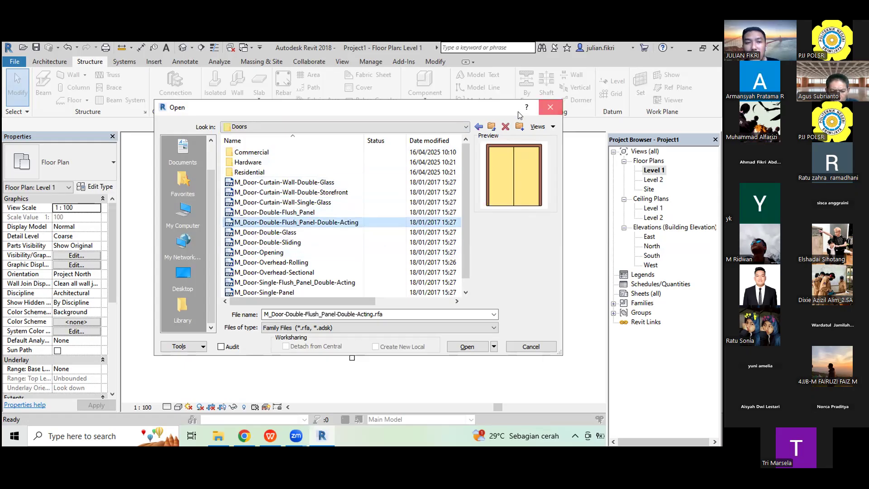
Start a new family and look through the English templates, previewing Metric Door.rft and Metric Profile-Rail.rft
left_click(14, 63)
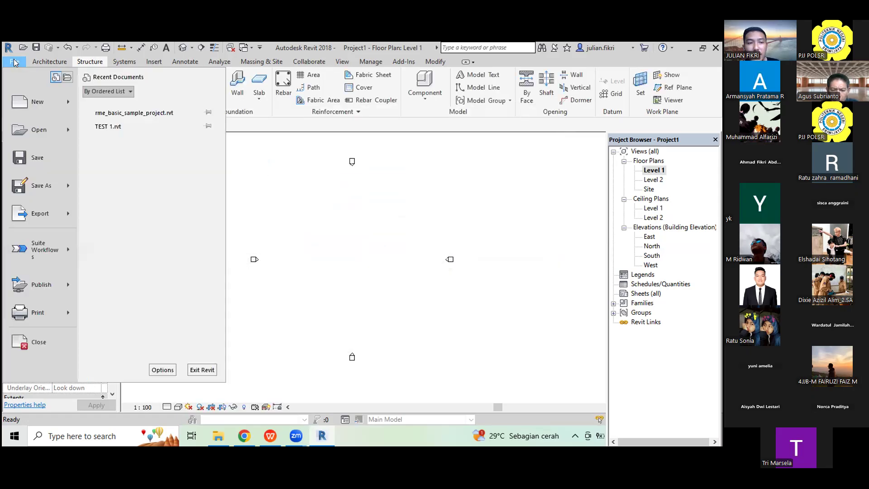
mouse_move(53, 106)
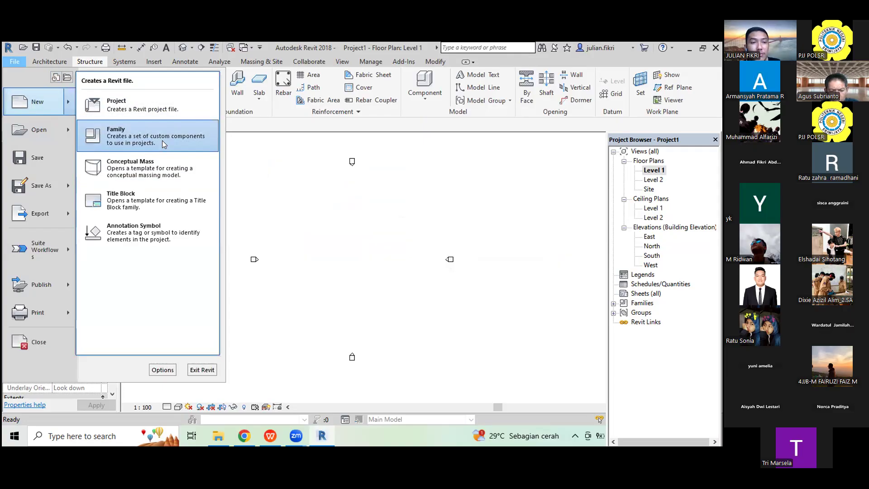
left_click(129, 136)
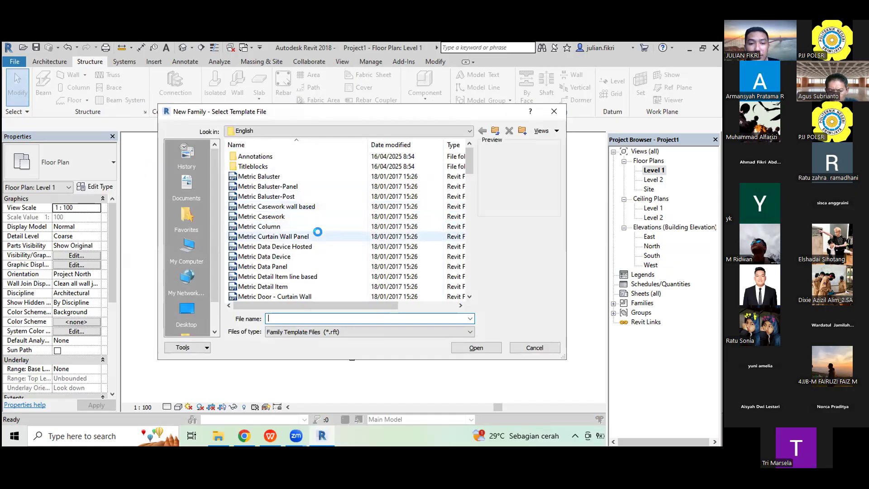
scroll(289, 233, "down", 4)
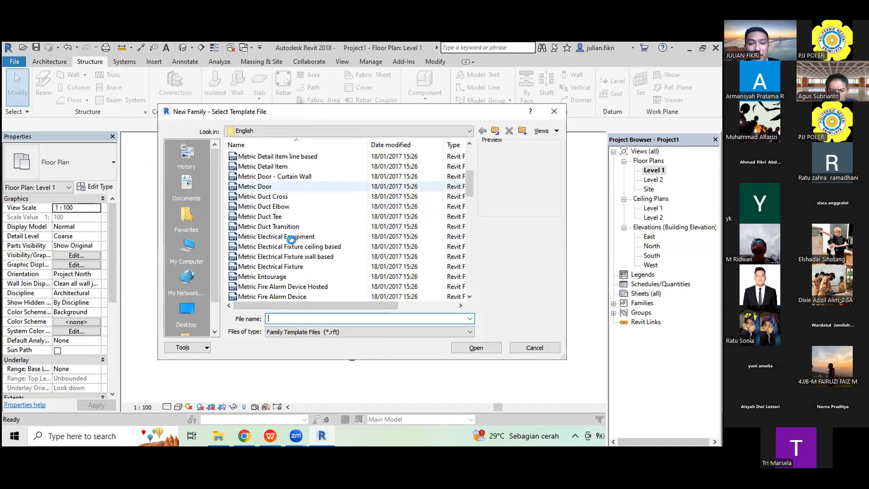
left_click(271, 186)
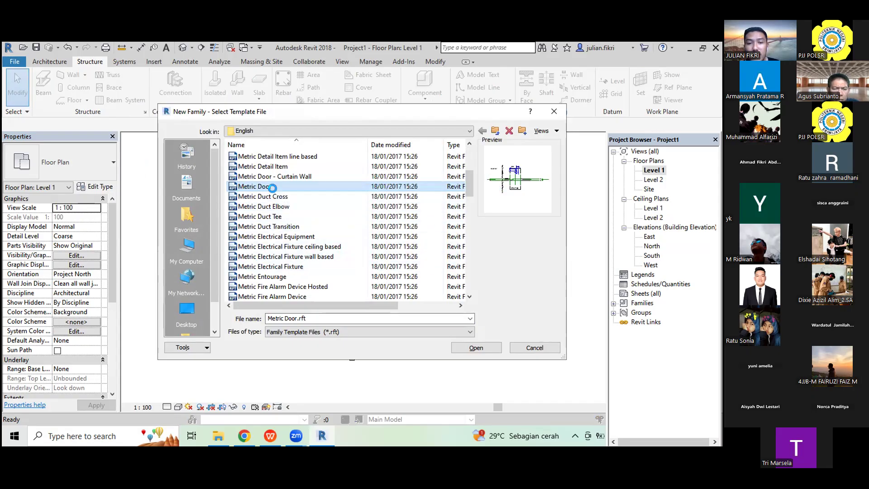
scroll(280, 195, "down", 8)
left_click(265, 287)
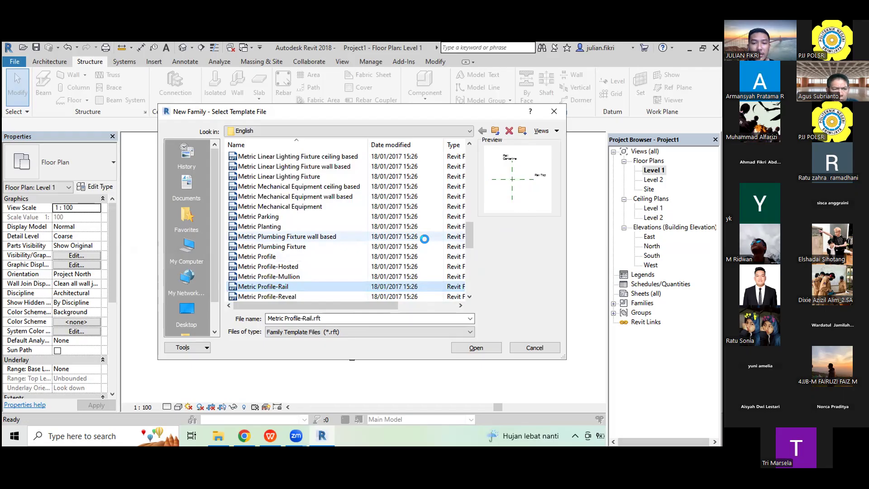
scroll(425, 240, "up", 2)
scroll(426, 241, "up", 9)
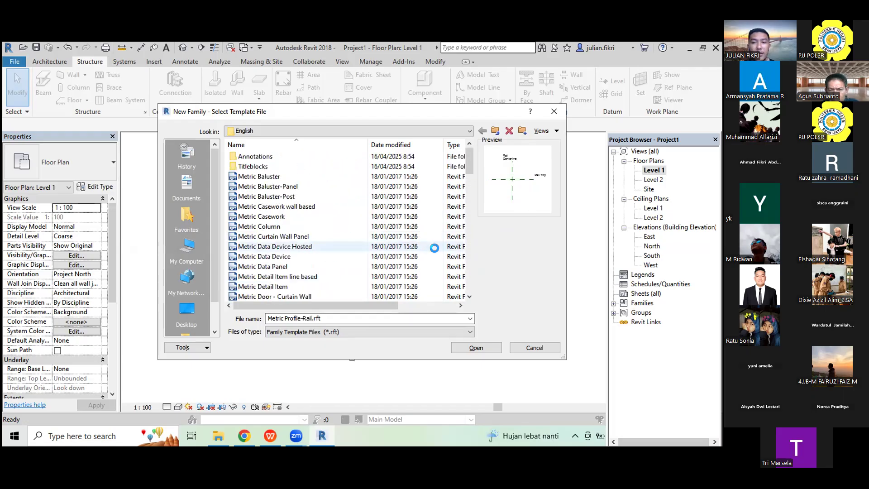